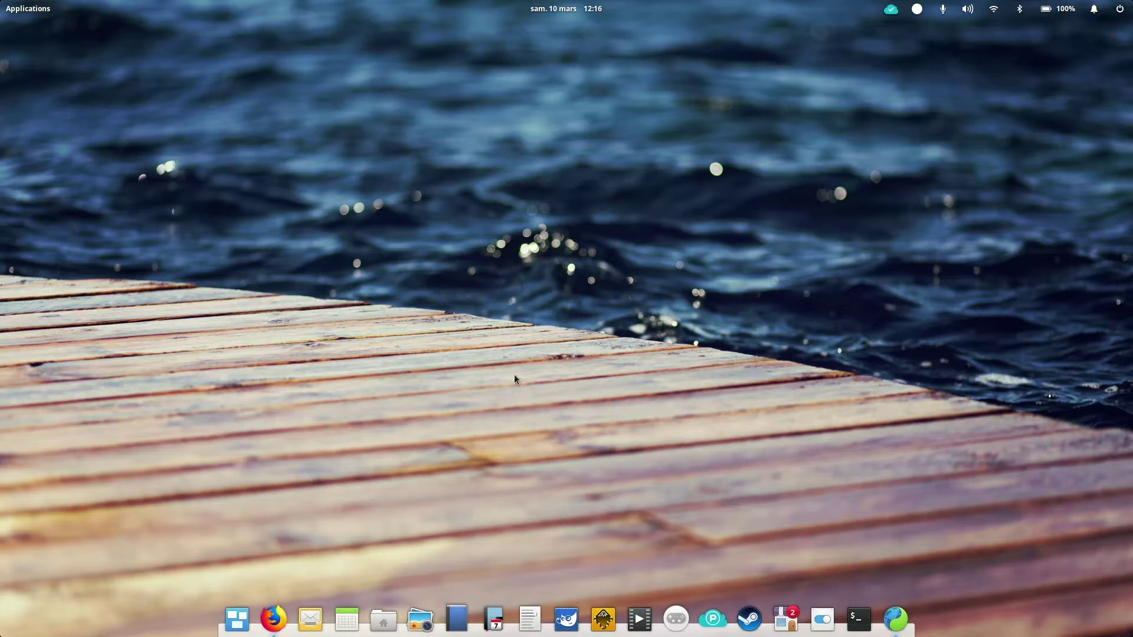
Open Files on Documents, then launch Firefox, restore its window and minimize it
click(383, 620)
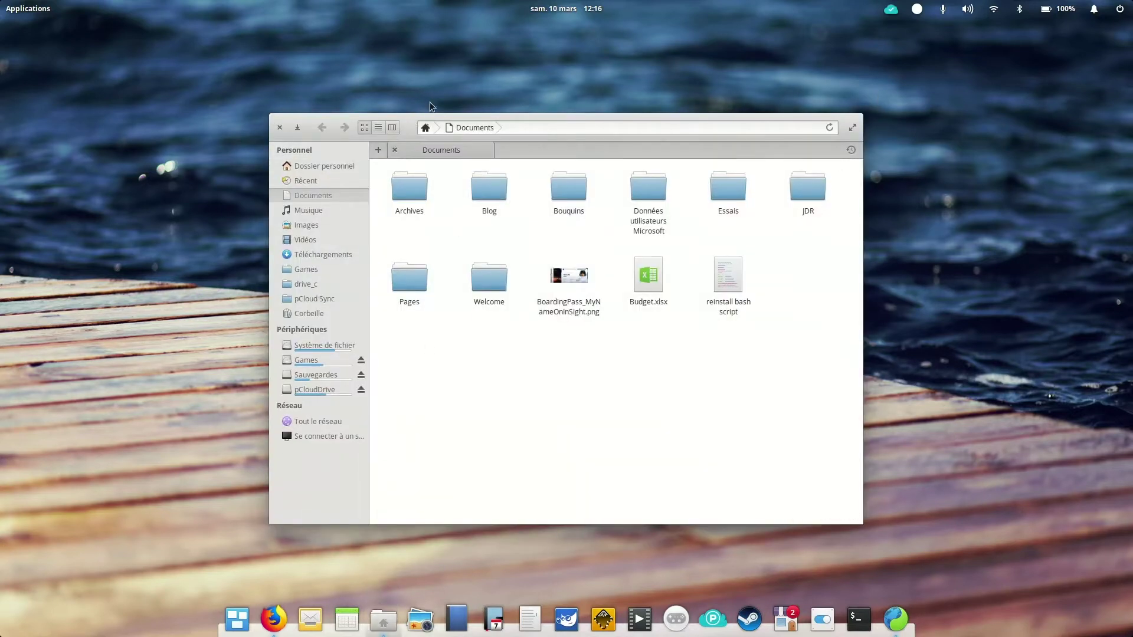
click(273, 620)
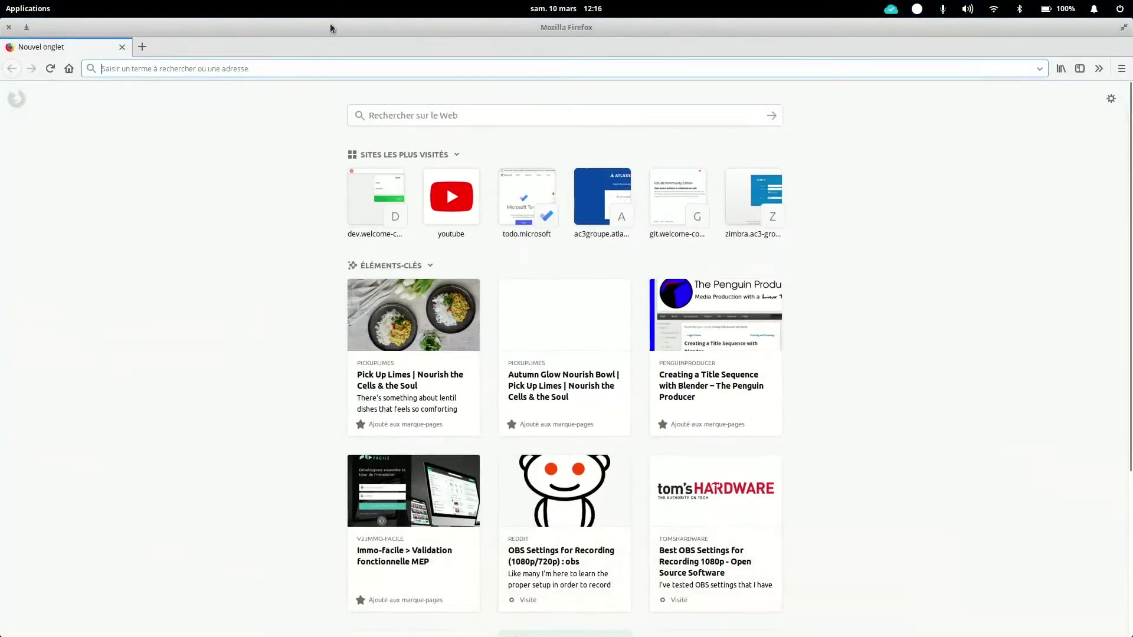
double_click(331, 28)
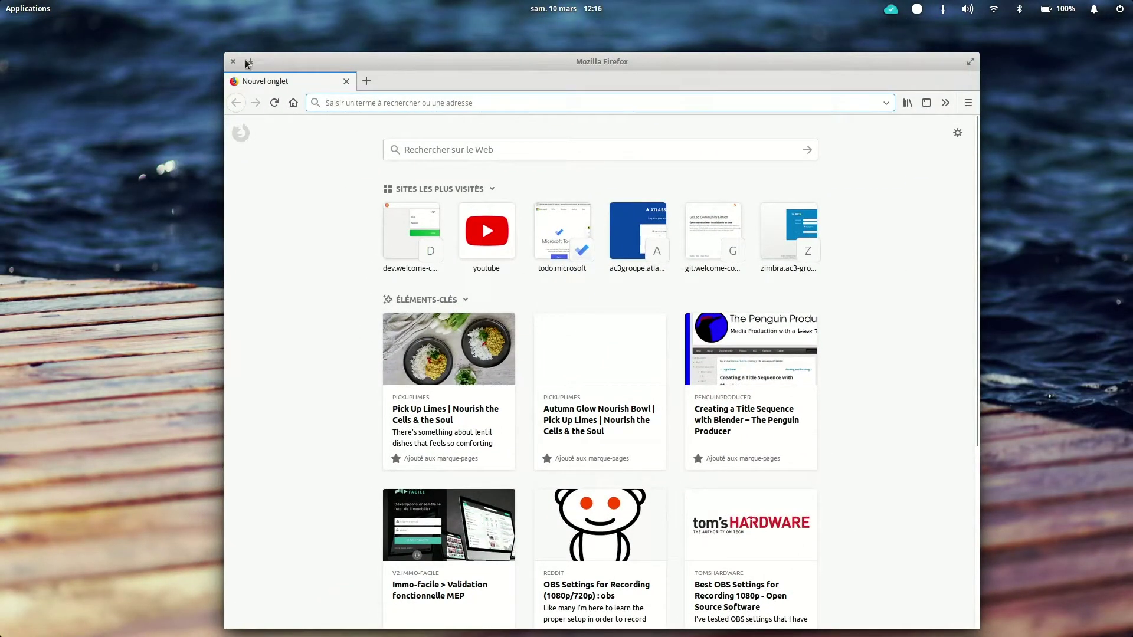
click(249, 61)
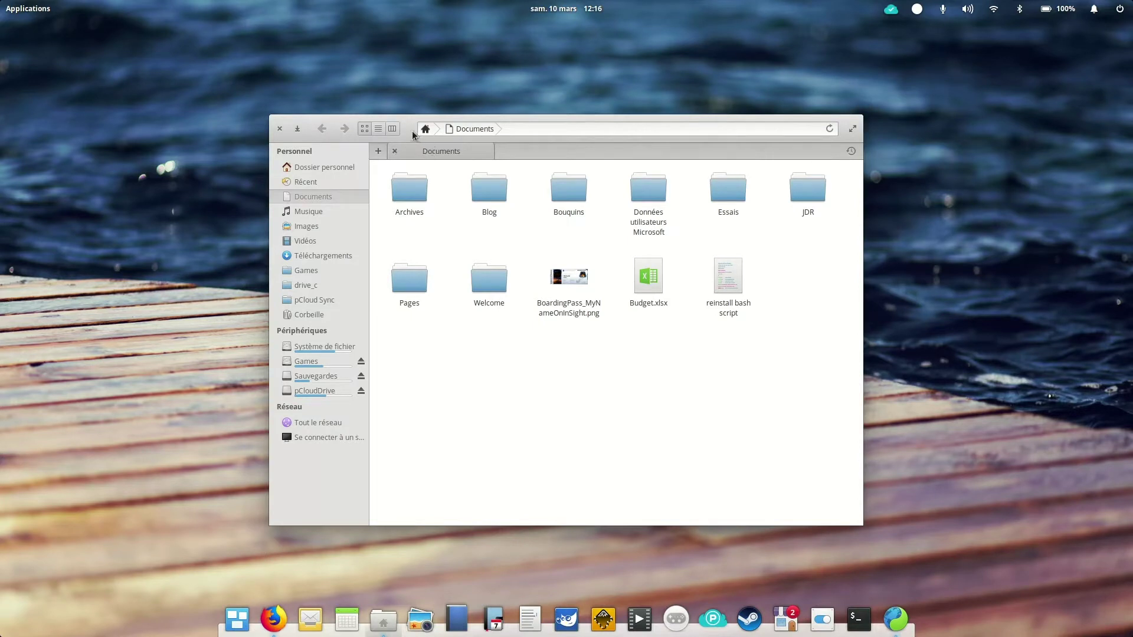
drag(408, 132, 412, 97)
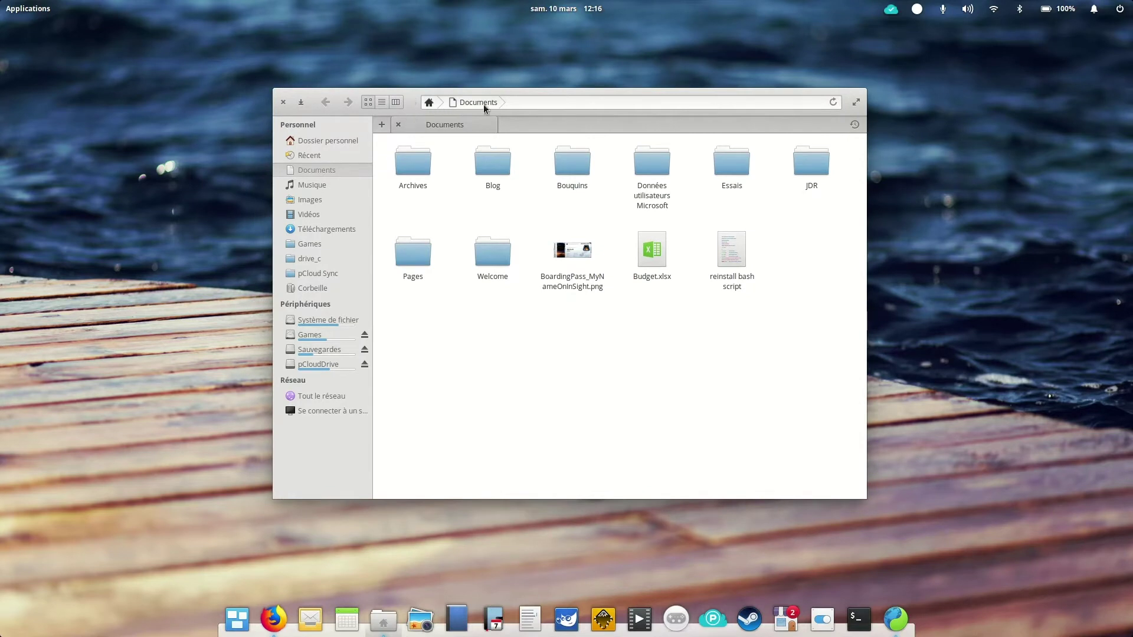
click(558, 105)
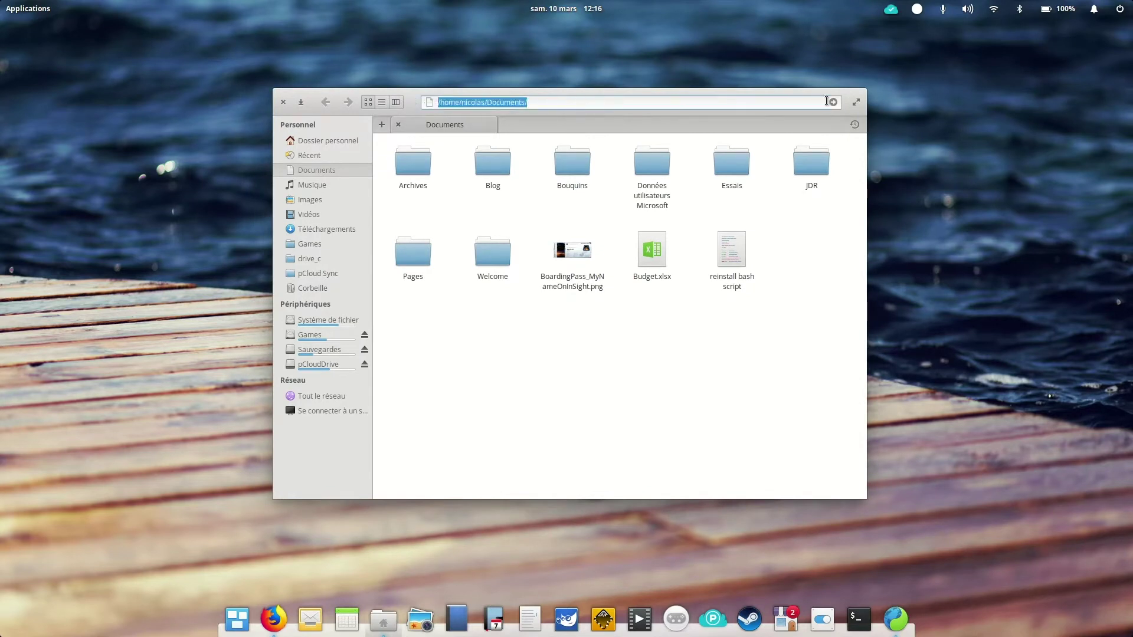
click(855, 102)
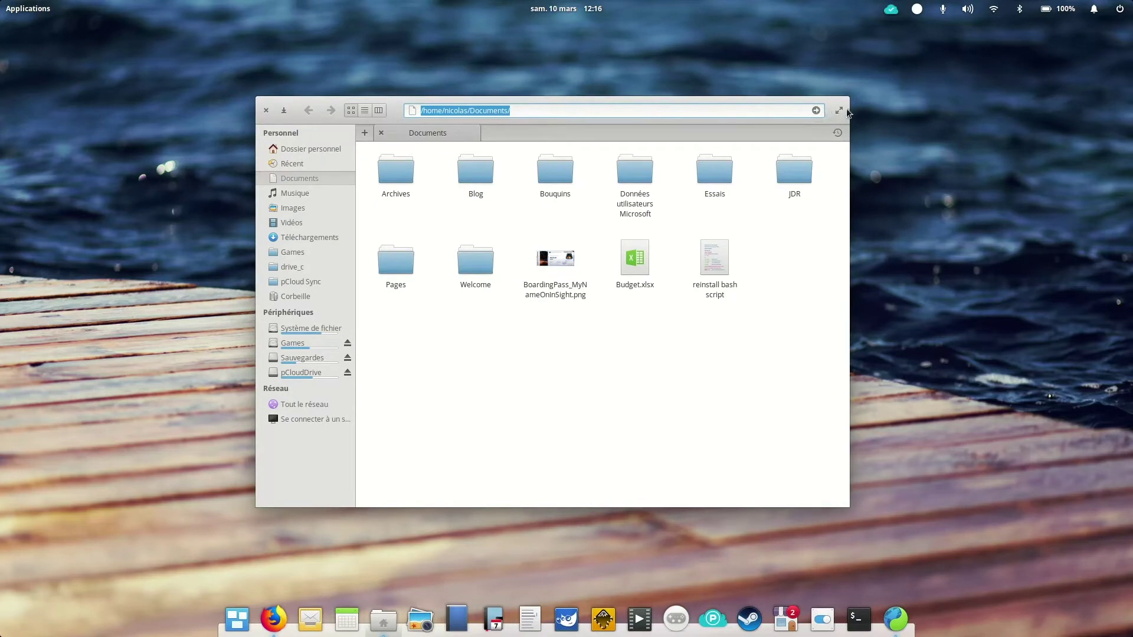
drag(400, 113, 432, 112)
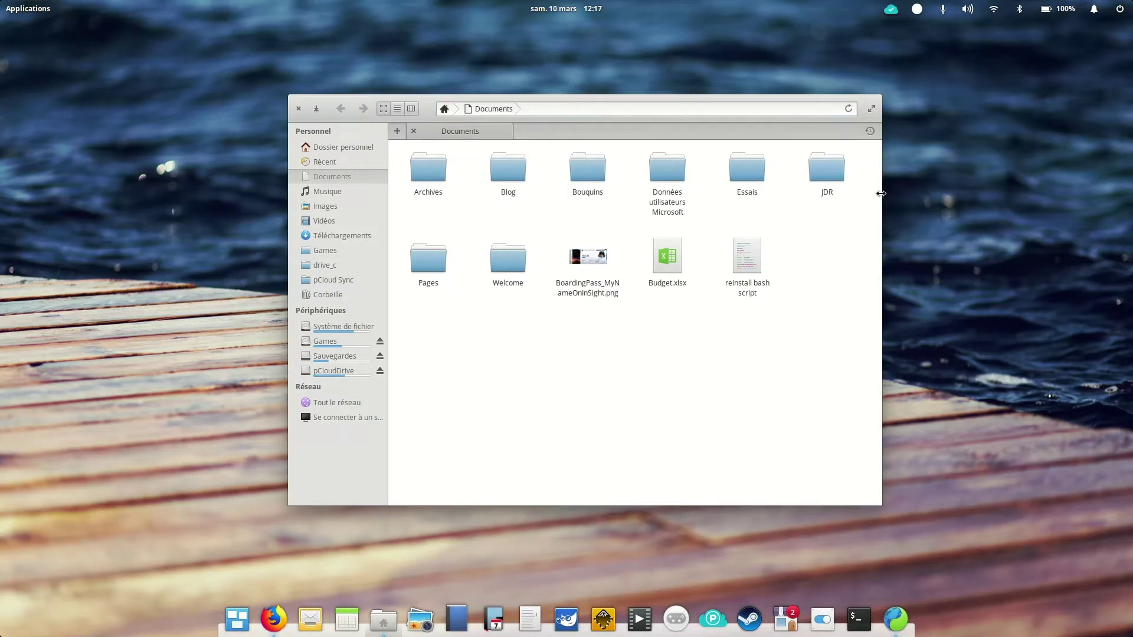
mouse_move(882, 197)
mouse_down()
mouse_move(605, 202)
mouse_move(898, 192)
mouse_up()
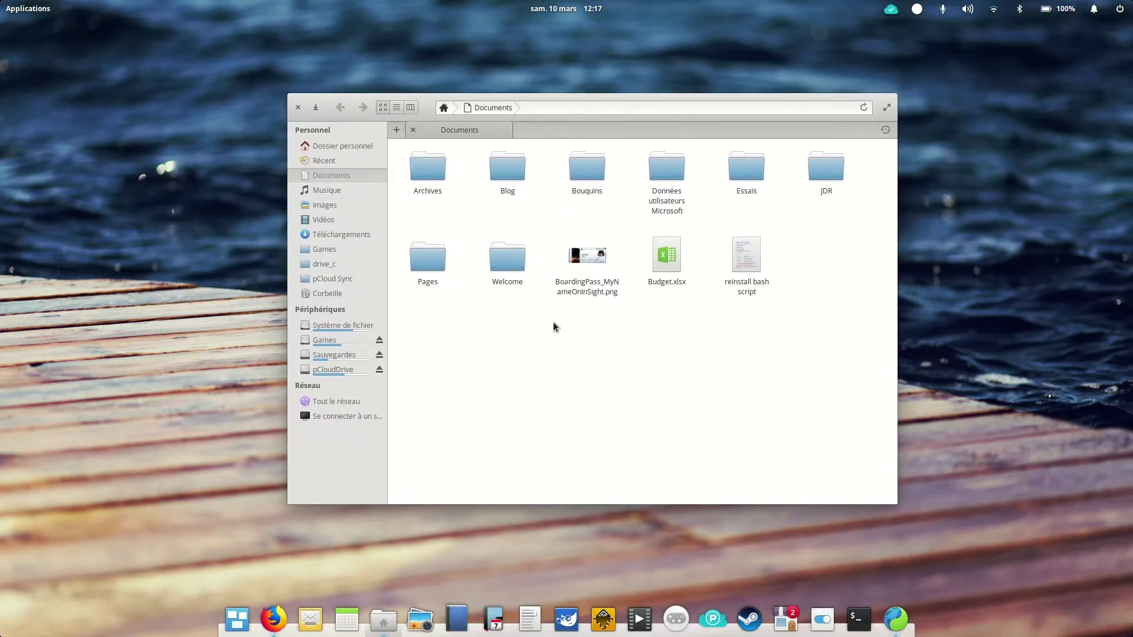
drag(589, 324, 554, 307)
drag(448, 172, 480, 186)
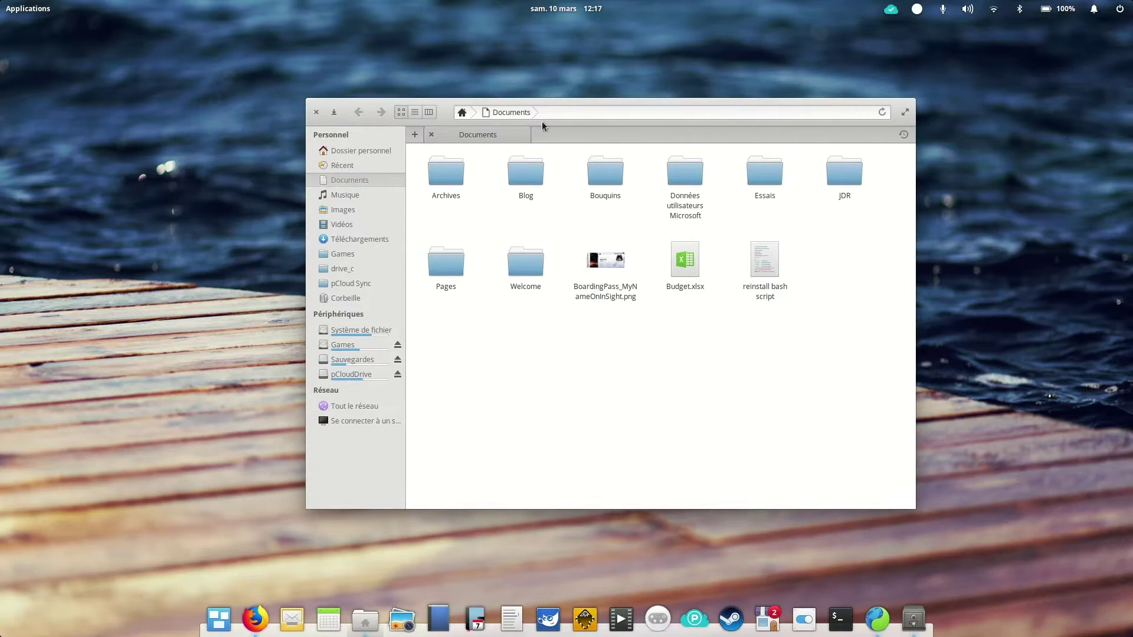
drag(545, 125, 499, 128)
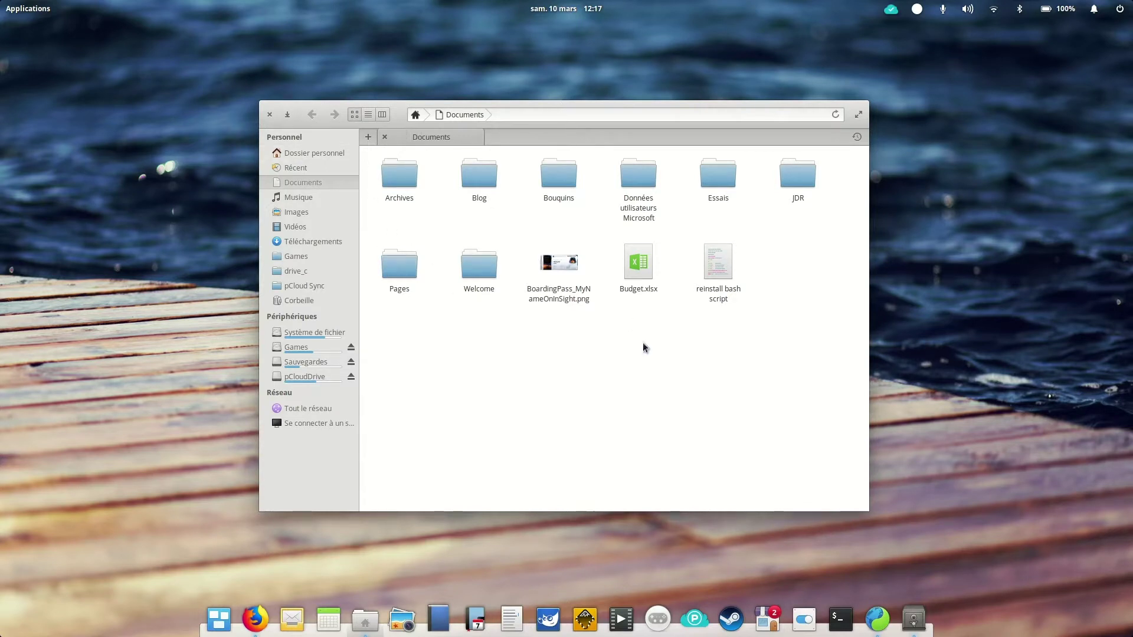
double_click(580, 130)
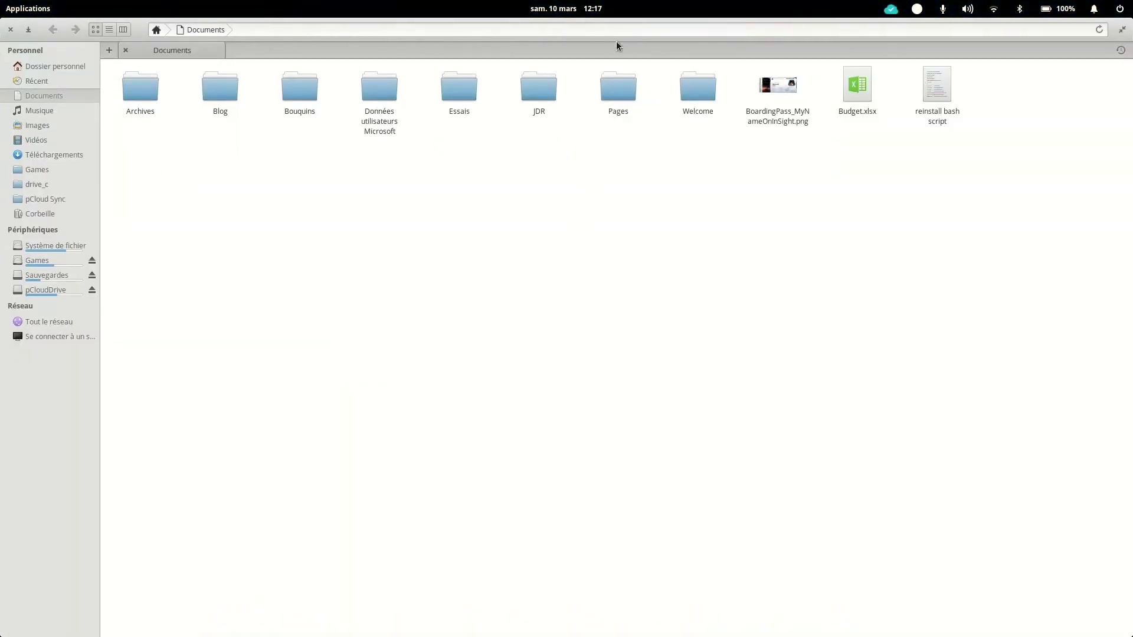
key(super+Down)
key(super+Up)
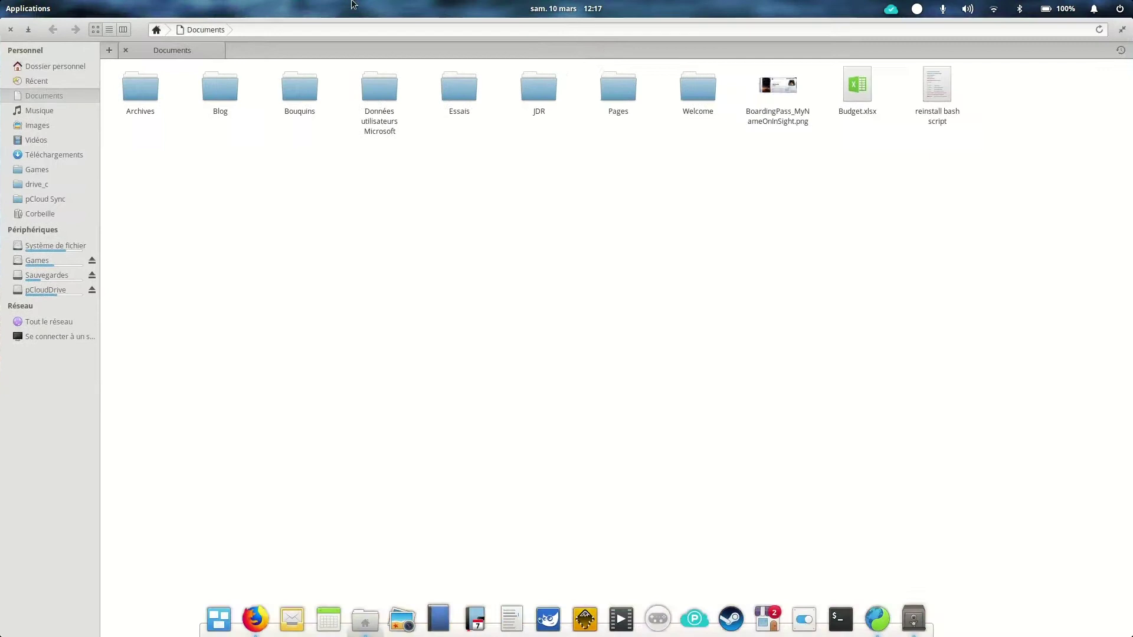
drag(136, 34, 328, 121)
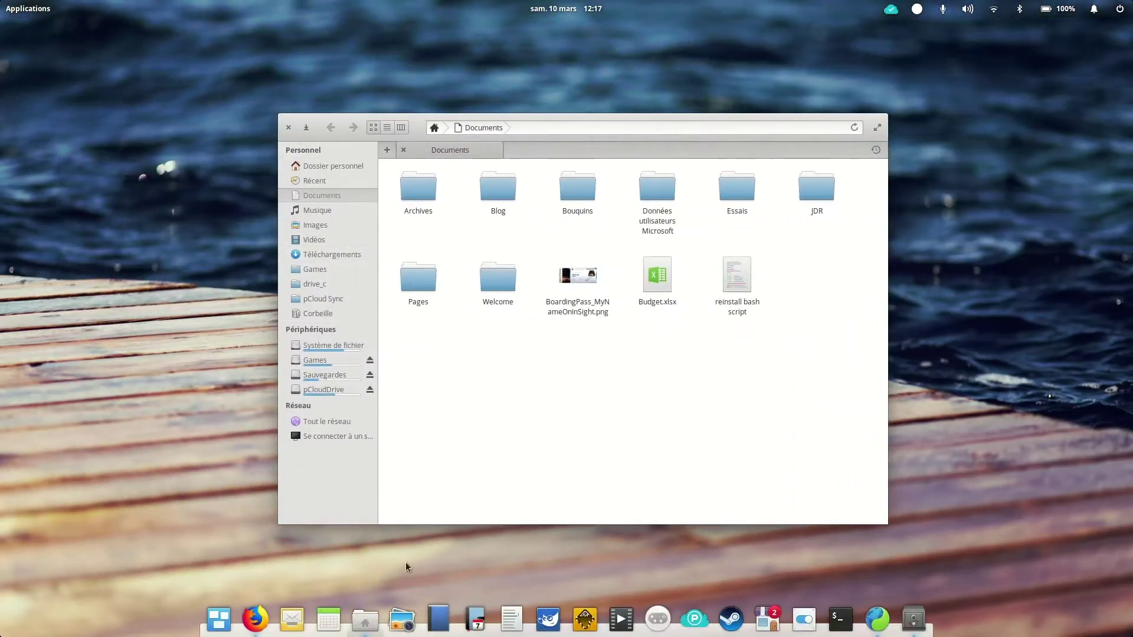
click(370, 628)
click(370, 628)
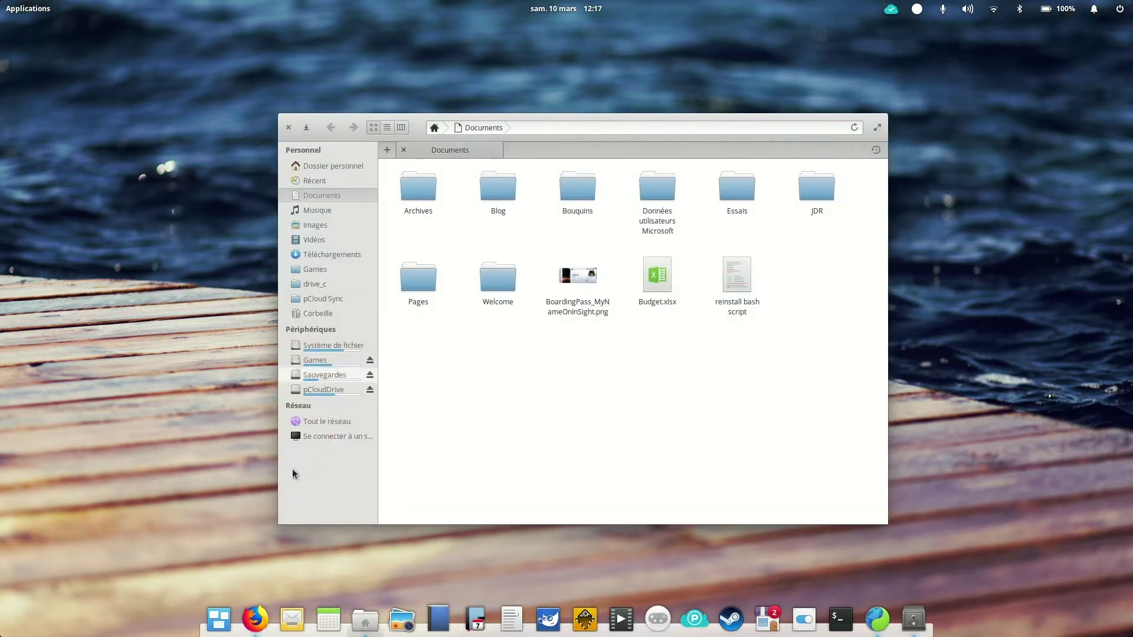
Launch Firefox maximized, minimize and restore it from the dock, then start System Settings
click(255, 619)
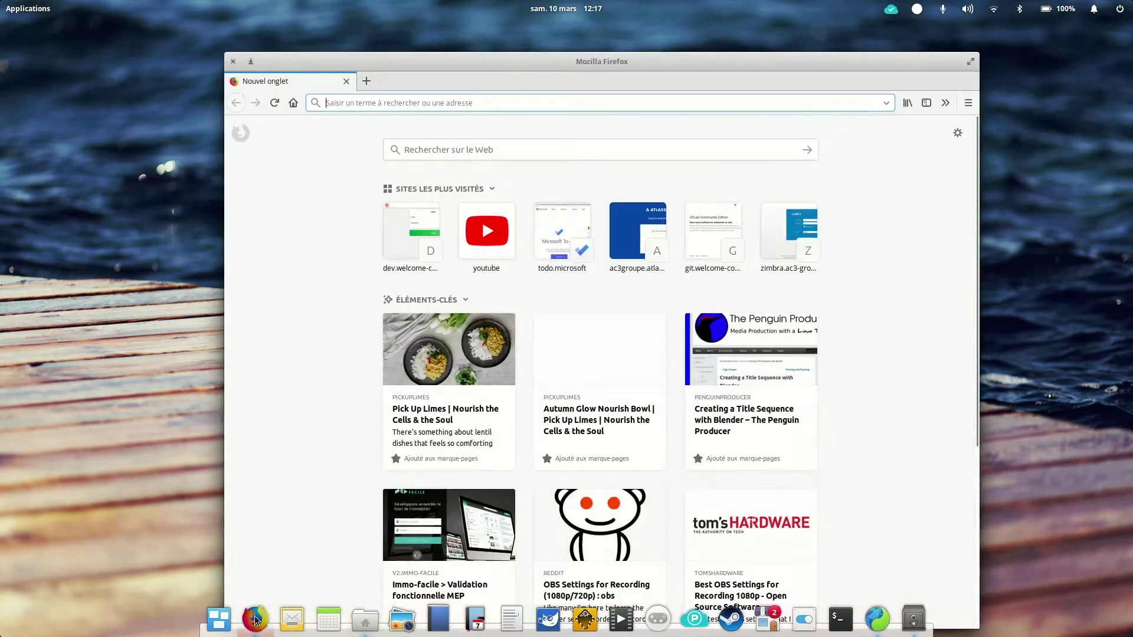
double_click(290, 64)
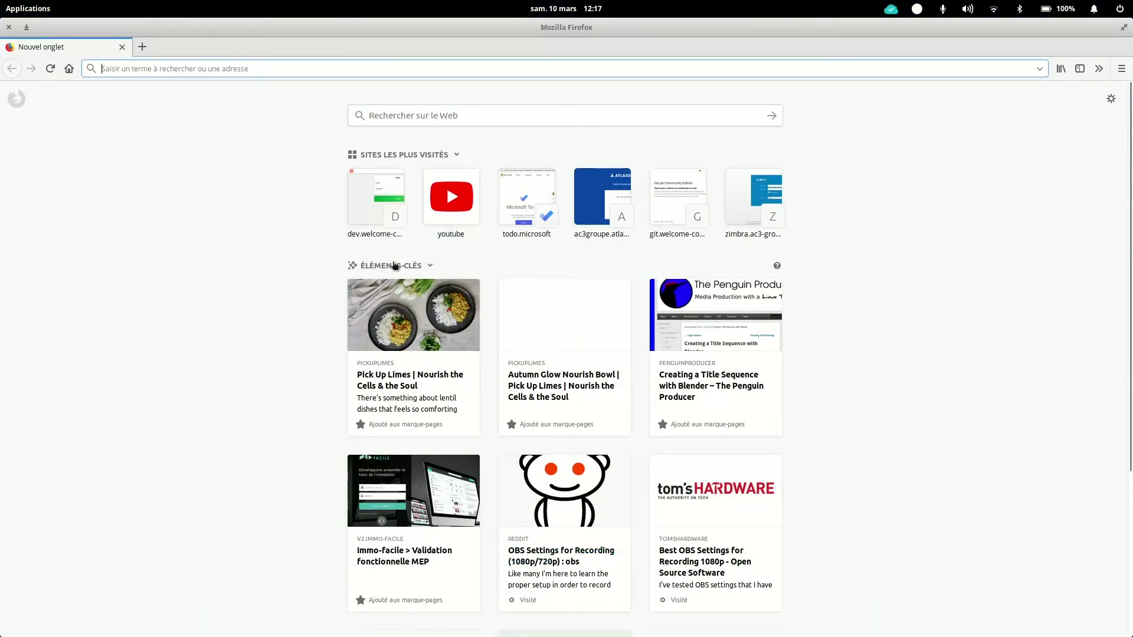
mouse_move(797, 627)
mouse_move(317, 632)
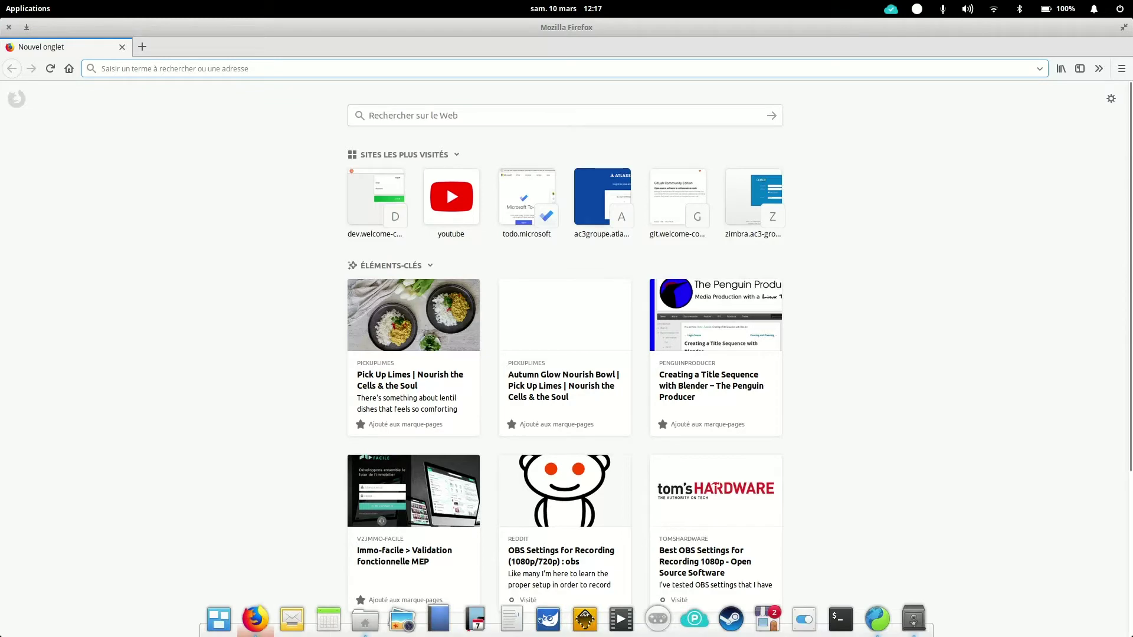
click(255, 623)
click(255, 622)
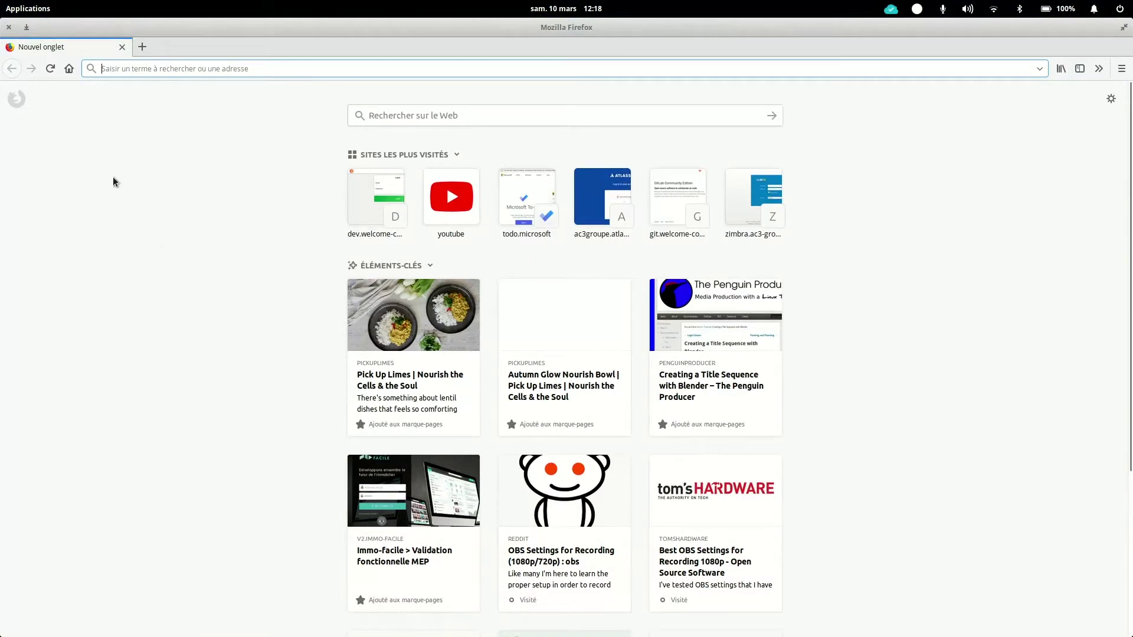
click(803, 624)
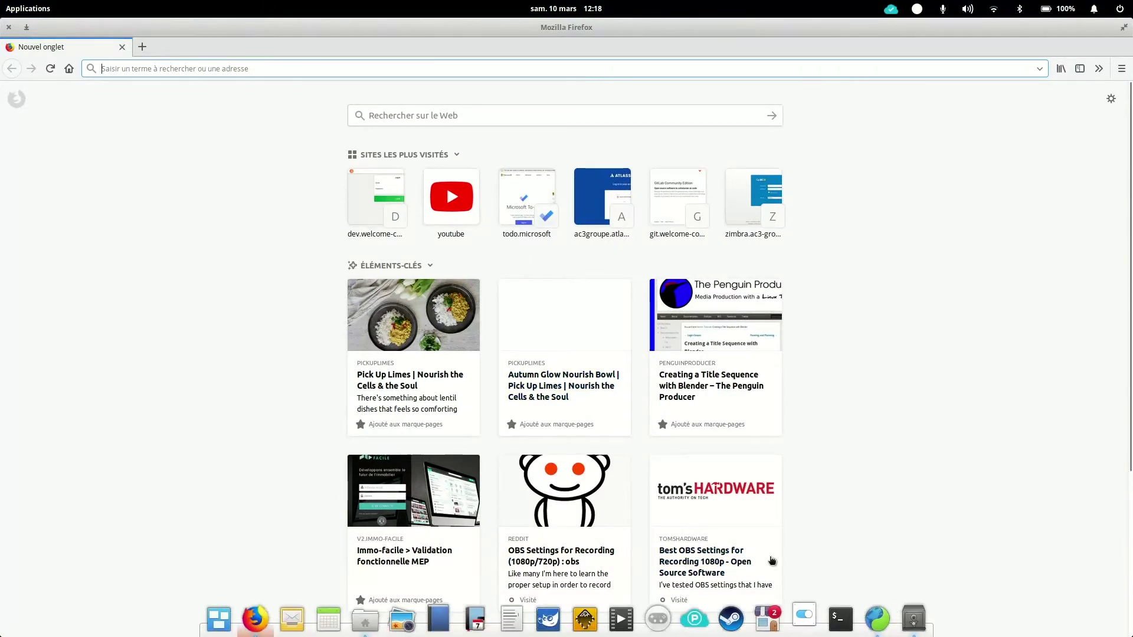
In Tweaks, try the Windows, elementary and Ubuntu button layouts, settling on Réduire et à gauche
drag(560, 141, 551, 121)
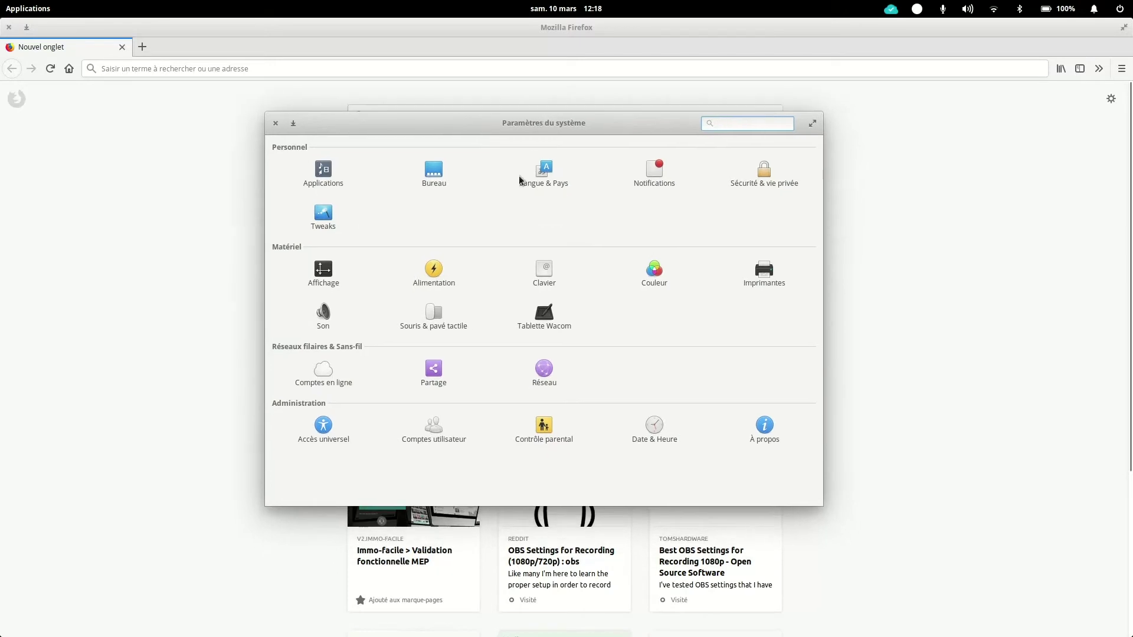
click(326, 217)
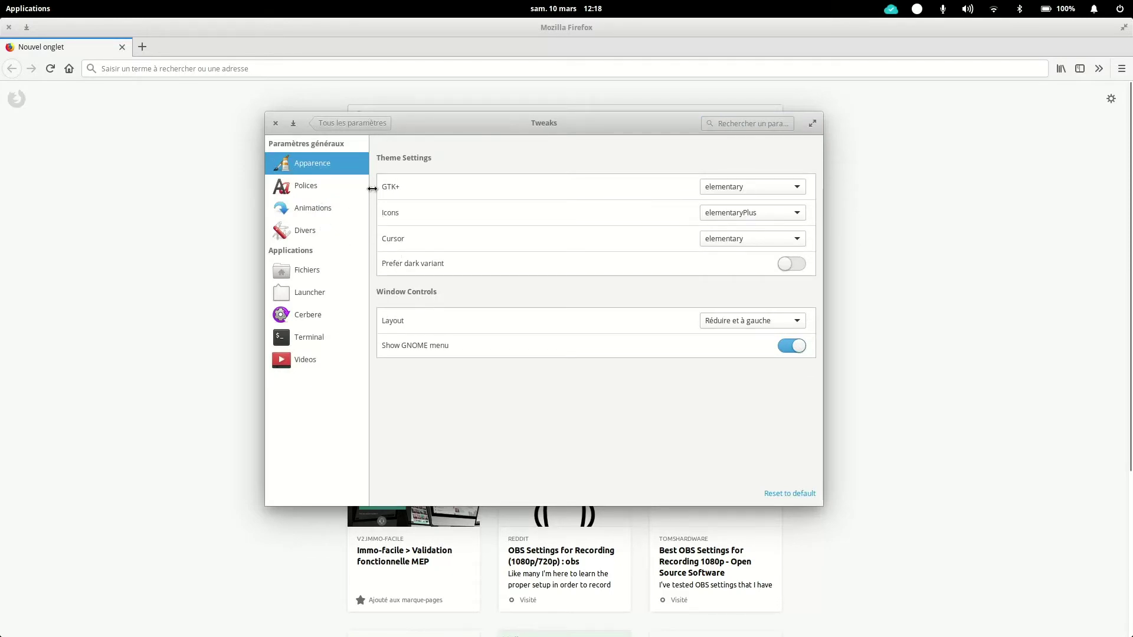
click(767, 321)
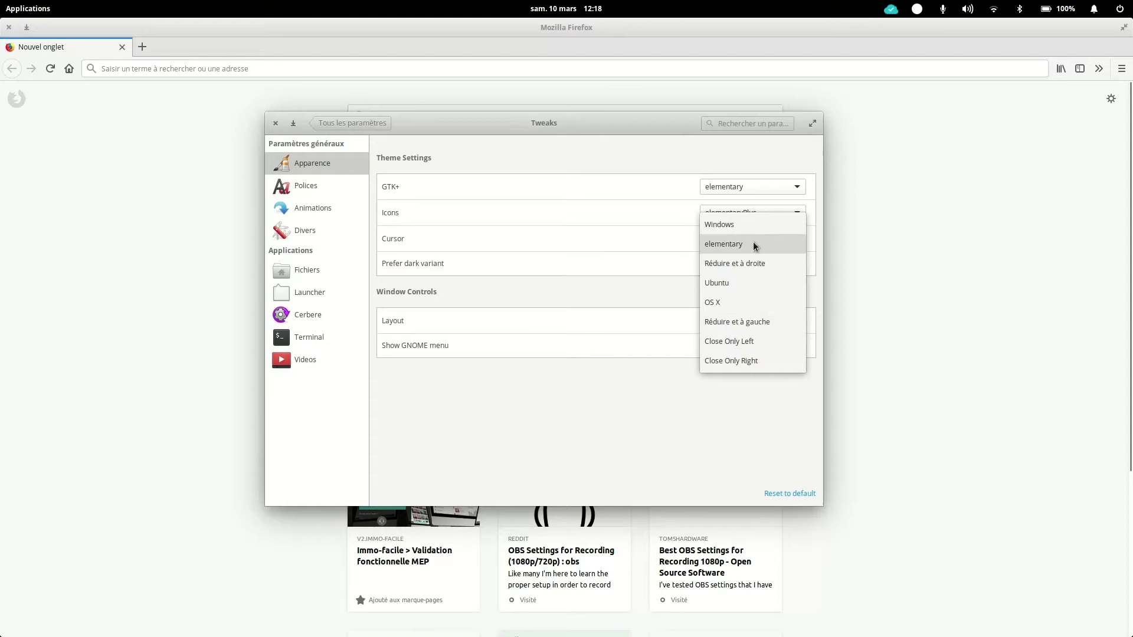
click(753, 223)
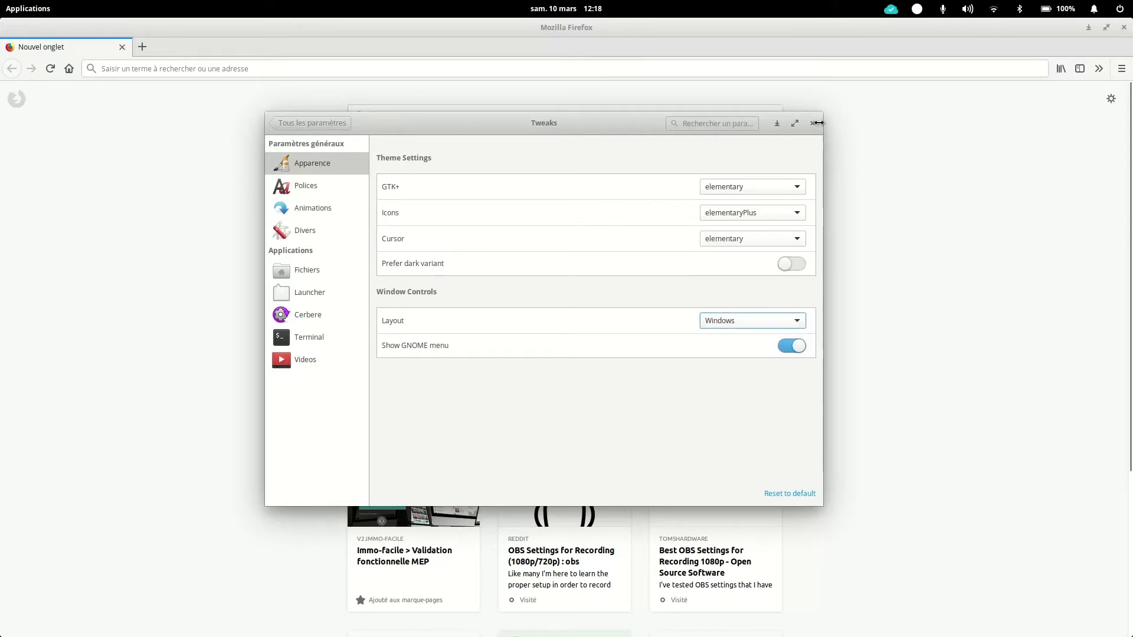
click(741, 322)
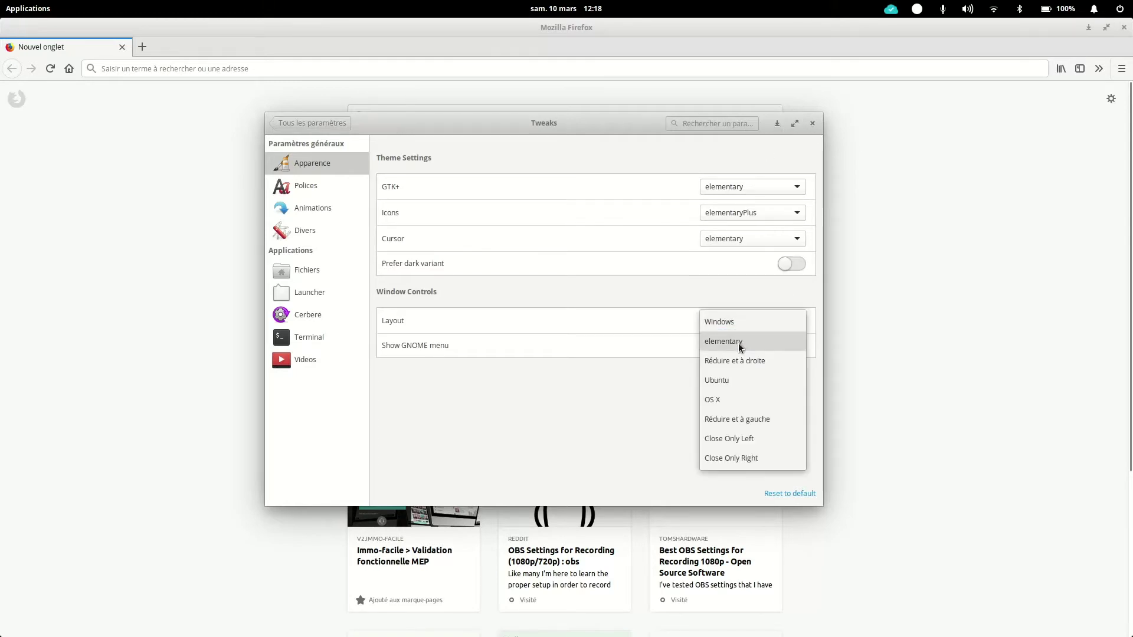
click(738, 345)
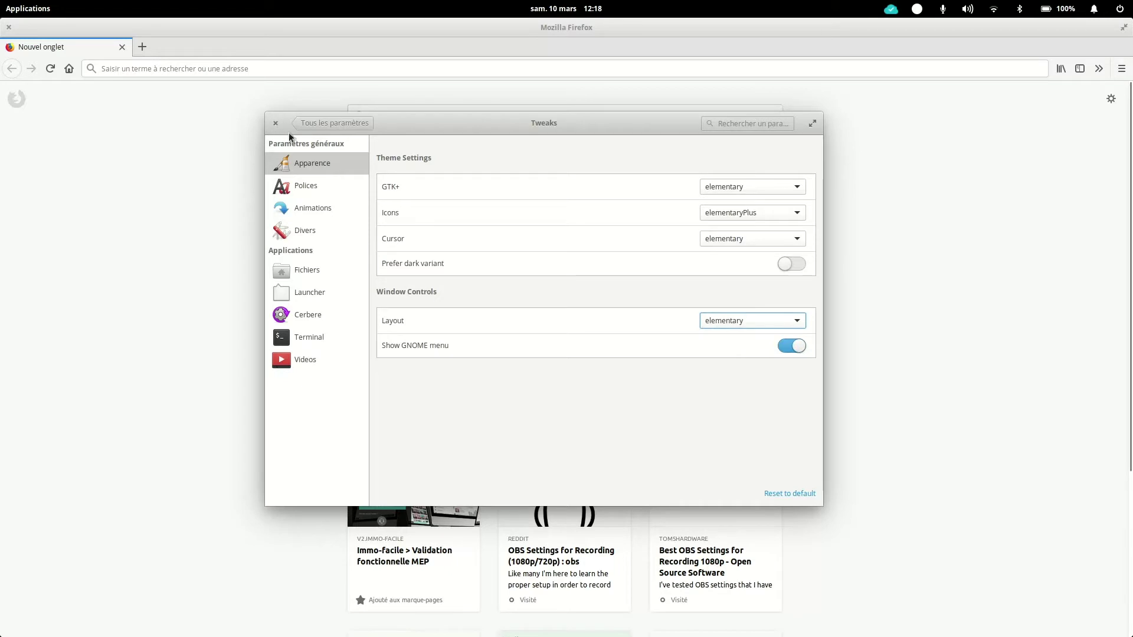
click(723, 320)
click(728, 361)
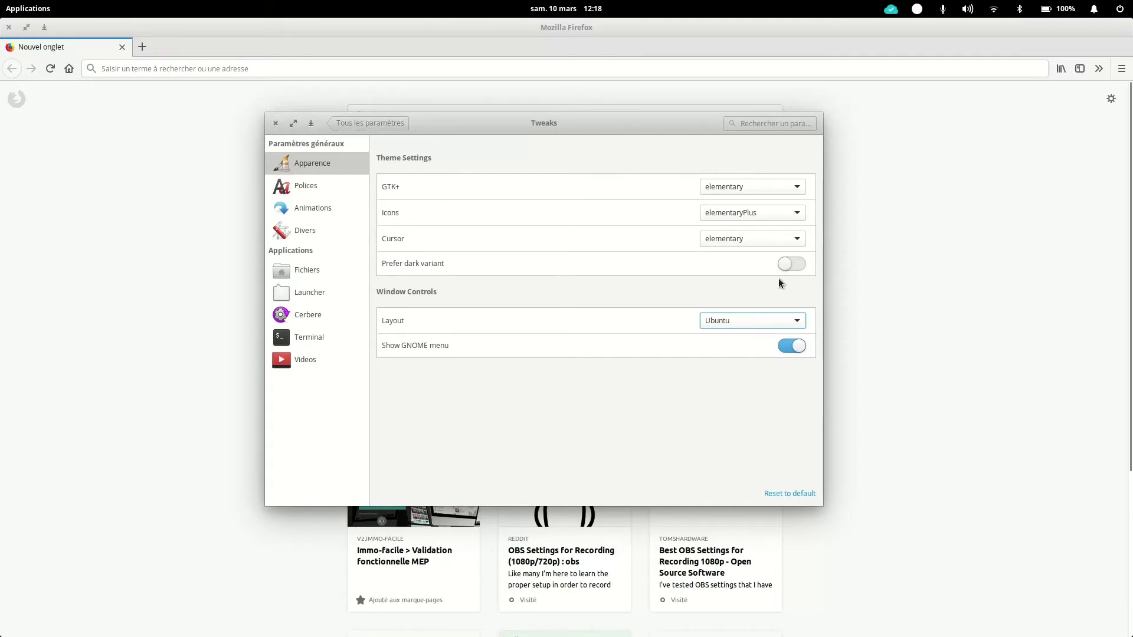
click(741, 321)
click(742, 359)
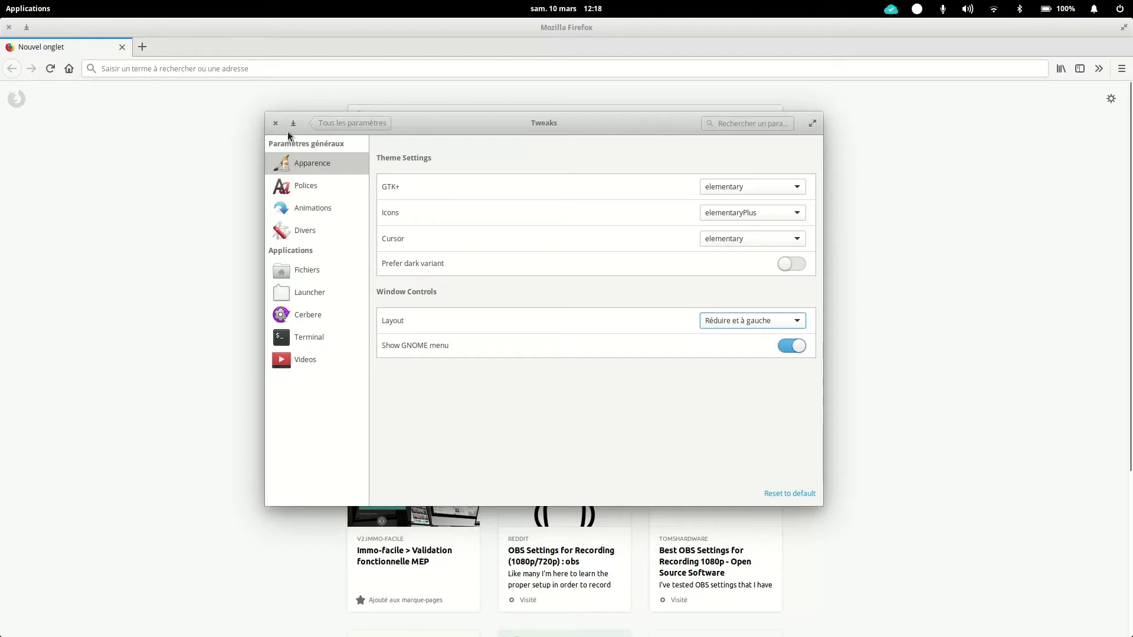
Minimize Tweaks, then open the Documents folder in Files and close it
click(296, 123)
mouse_move(442, 613)
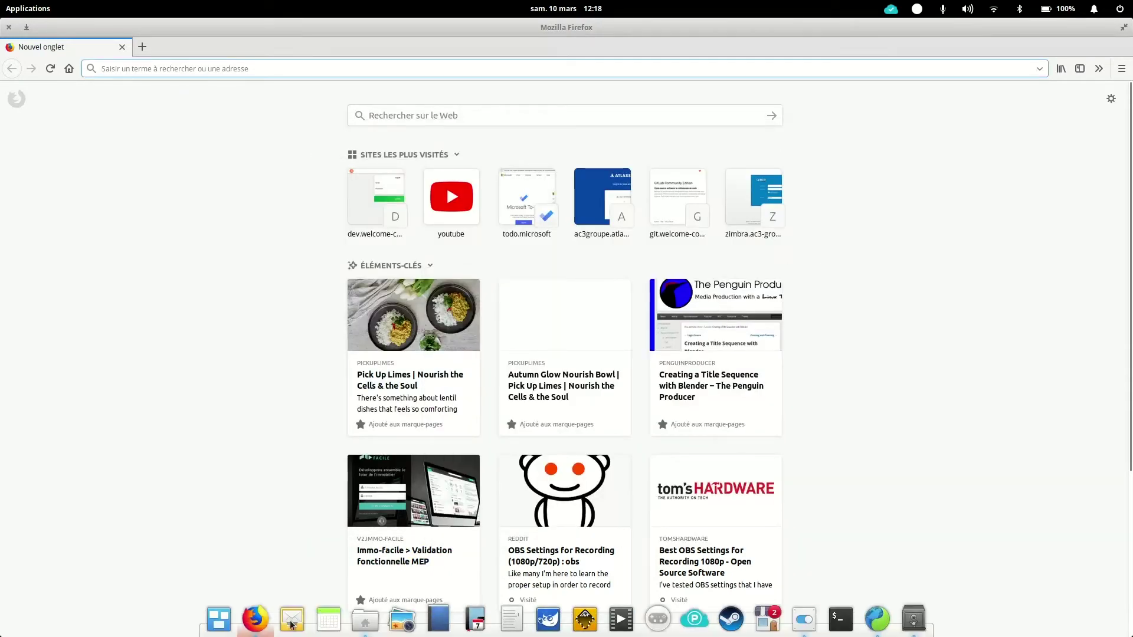
click(365, 620)
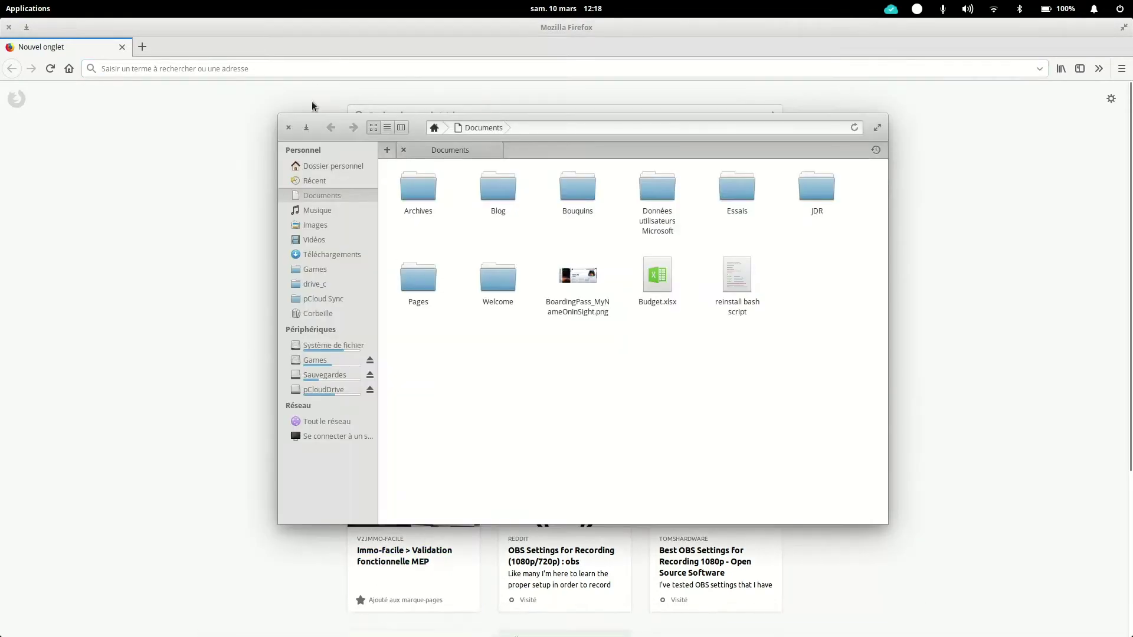
click(288, 126)
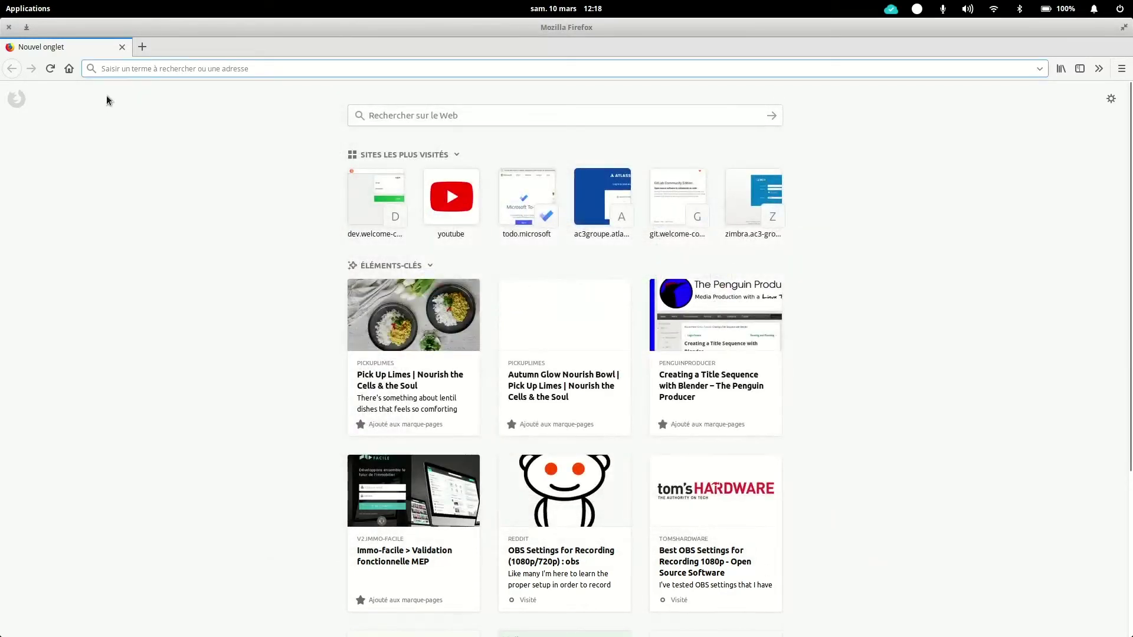
Launch AppCenter, view its pending updates and return to the home page
mouse_move(658, 632)
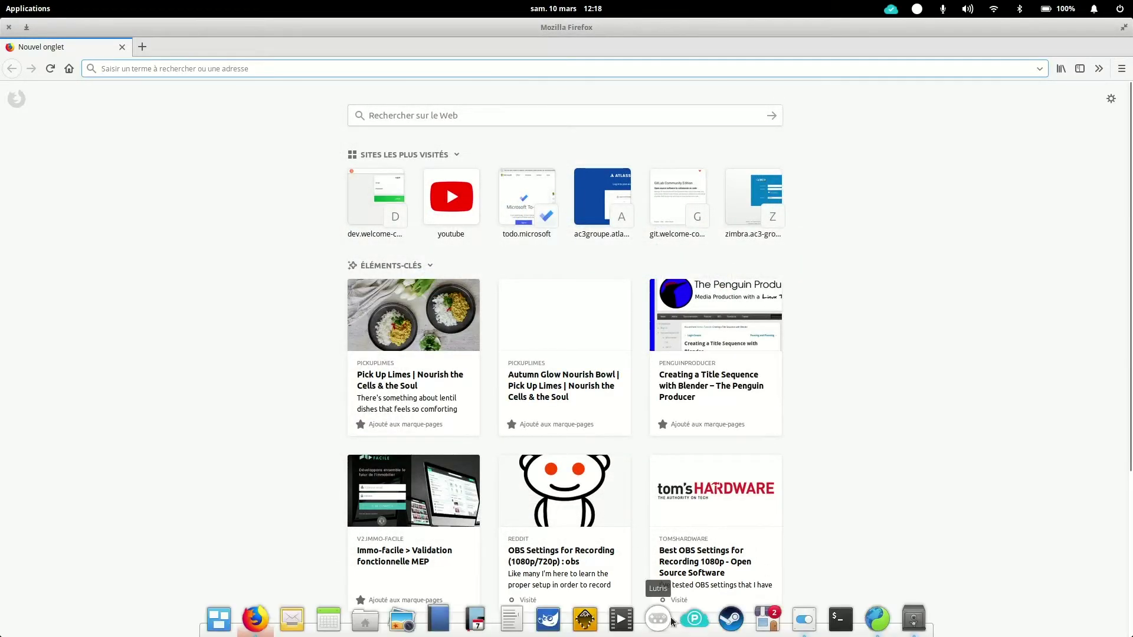
click(764, 628)
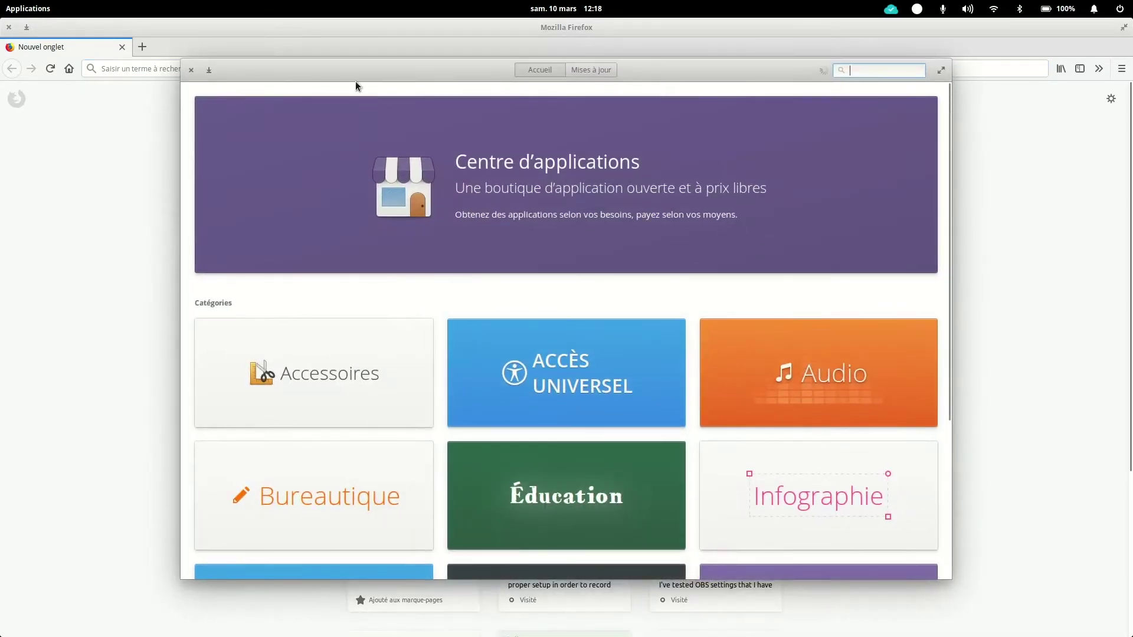
drag(356, 82, 333, 73)
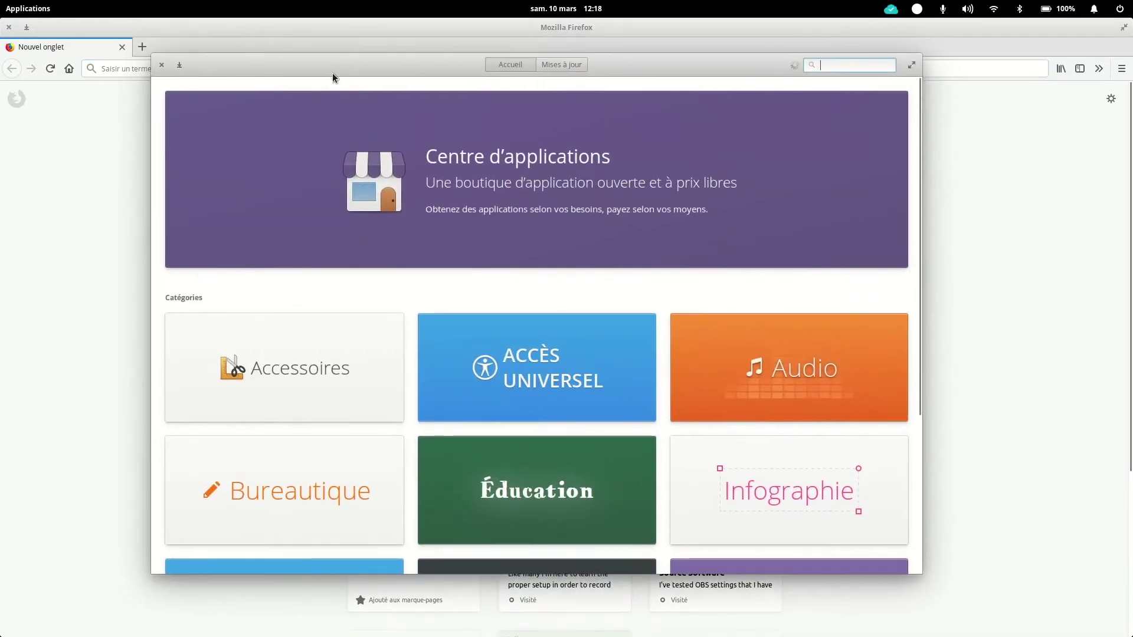
click(560, 64)
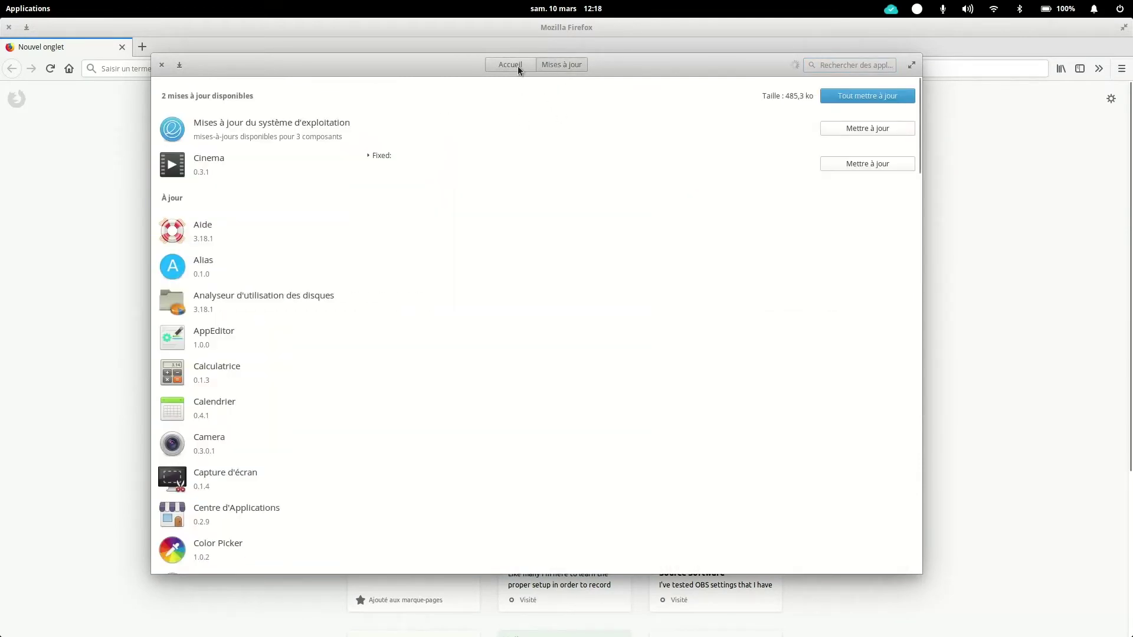
click(516, 65)
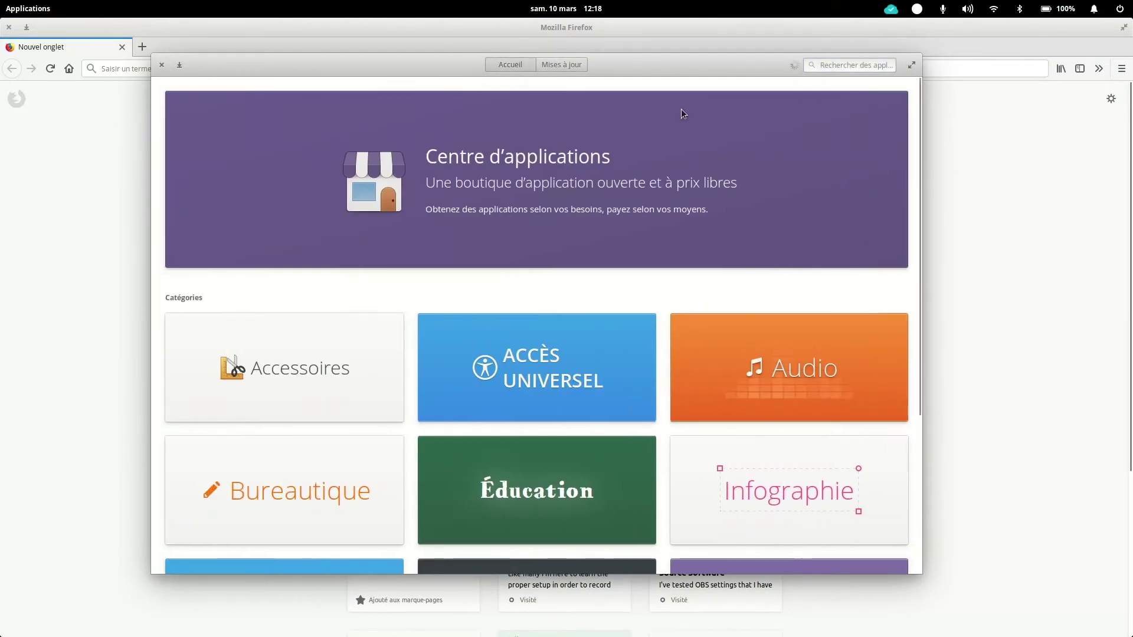
Search the store for 'red notebook', then clear it and try 'tytyr'
click(834, 69)
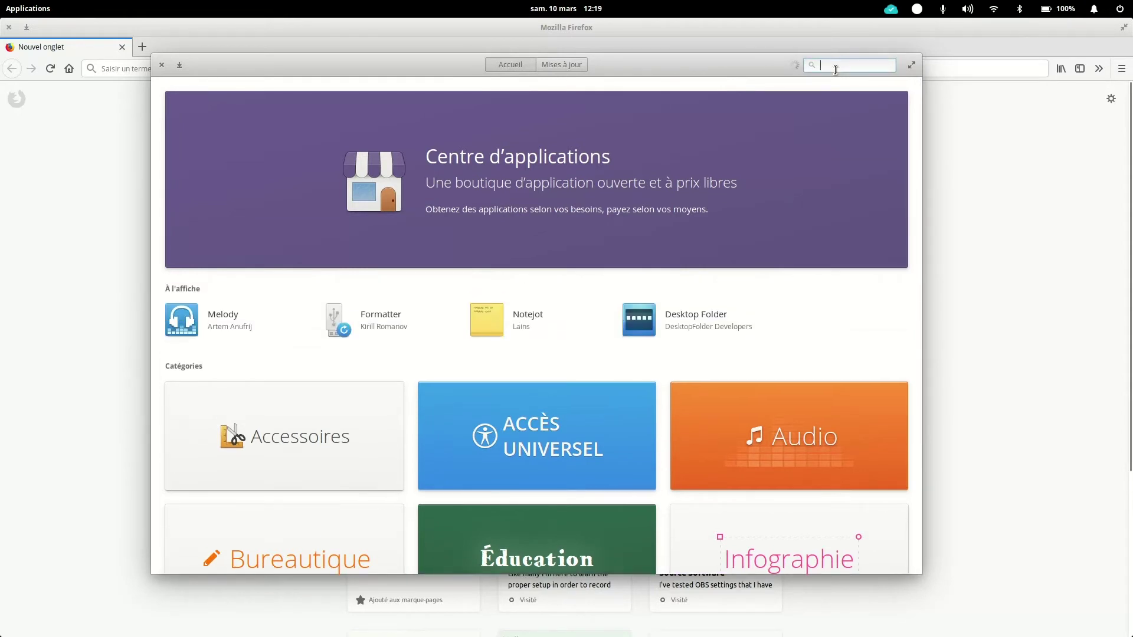
text(red)
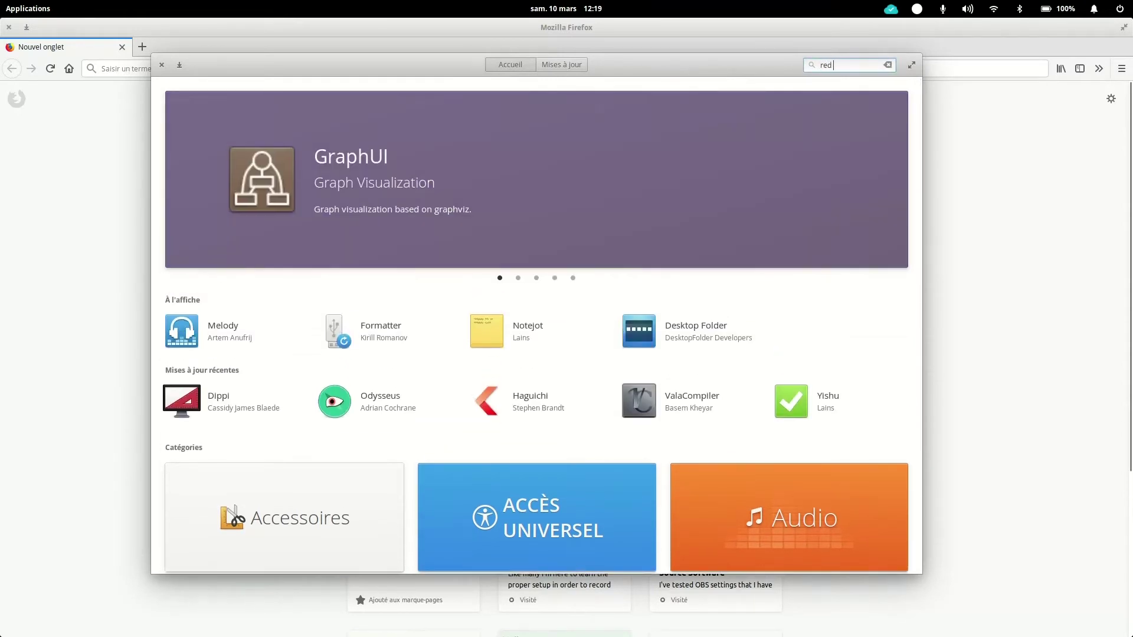
text( notebook)
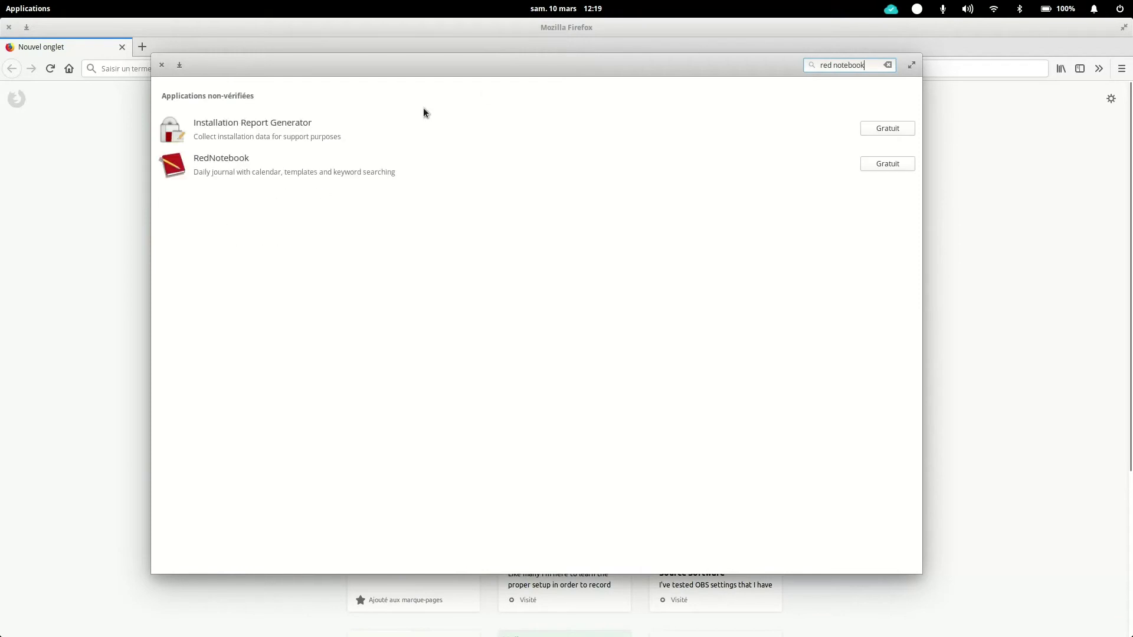
drag(588, 73, 601, 76)
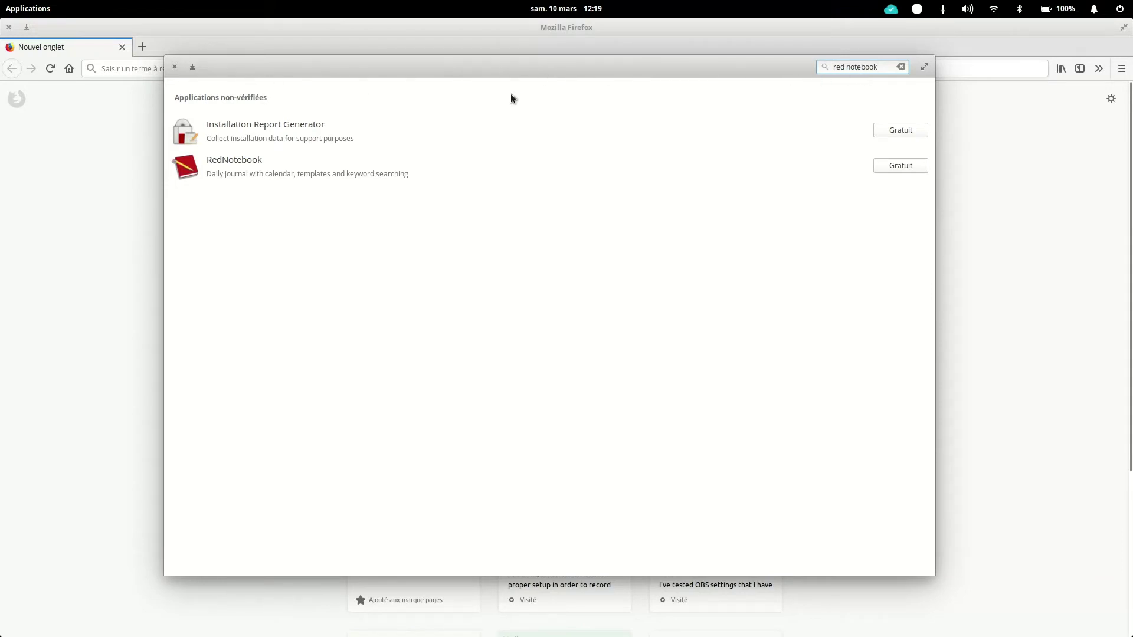
click(900, 67)
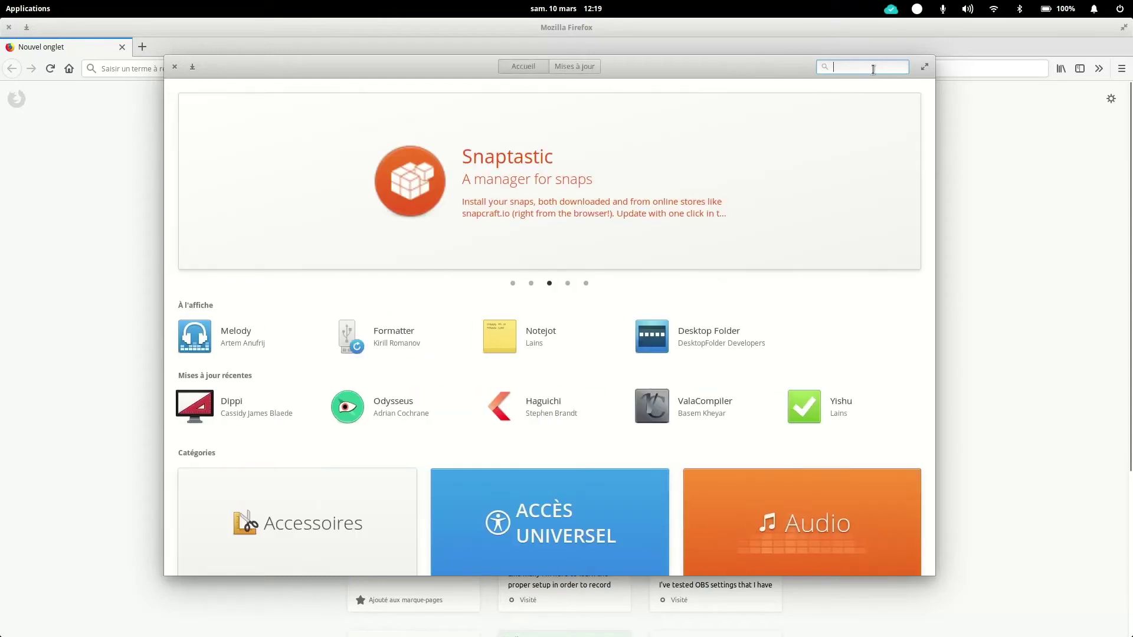
text(tytyr)
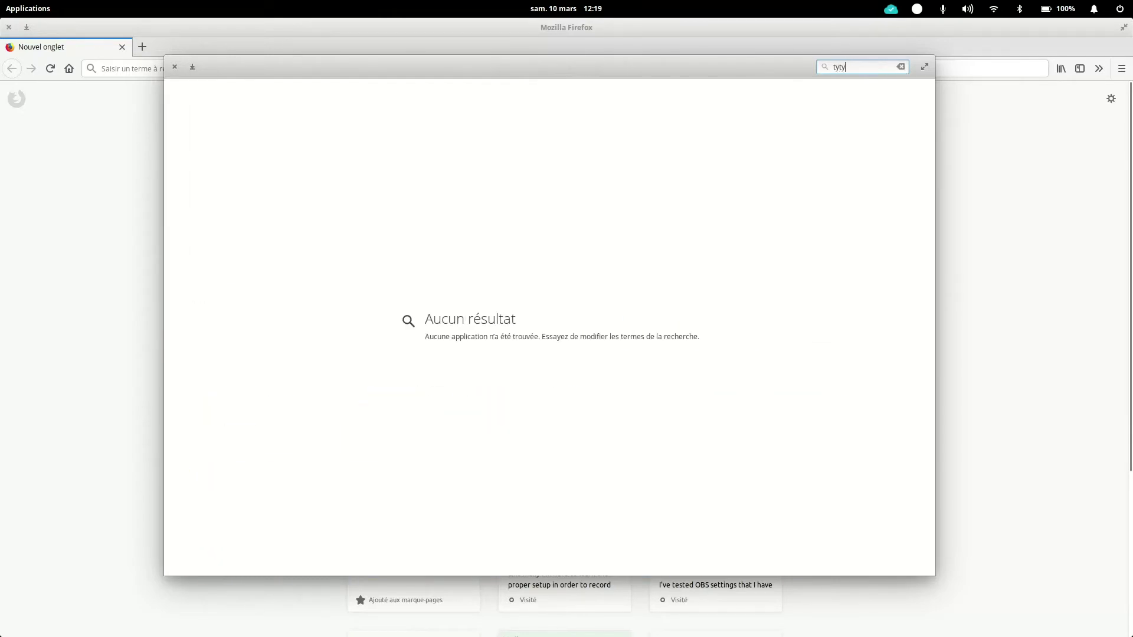
key(BackSpace)
key(BackSpace)
key(BackSpace)
key(BackSpace)
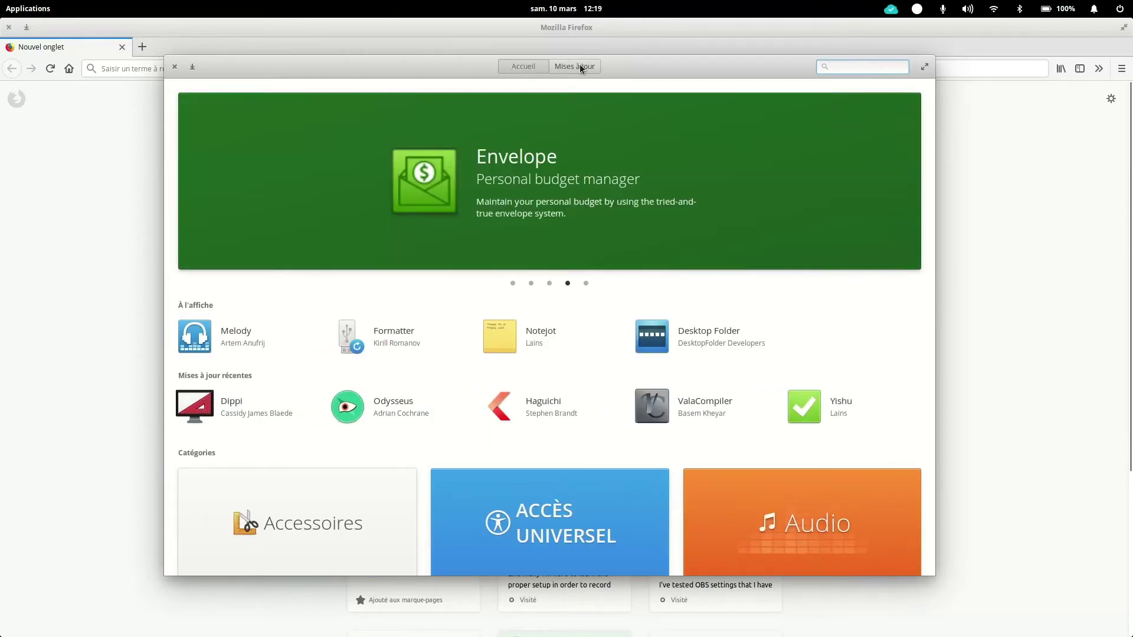
Recheck the two available updates and go back to the store home page
drag(674, 69, 671, 68)
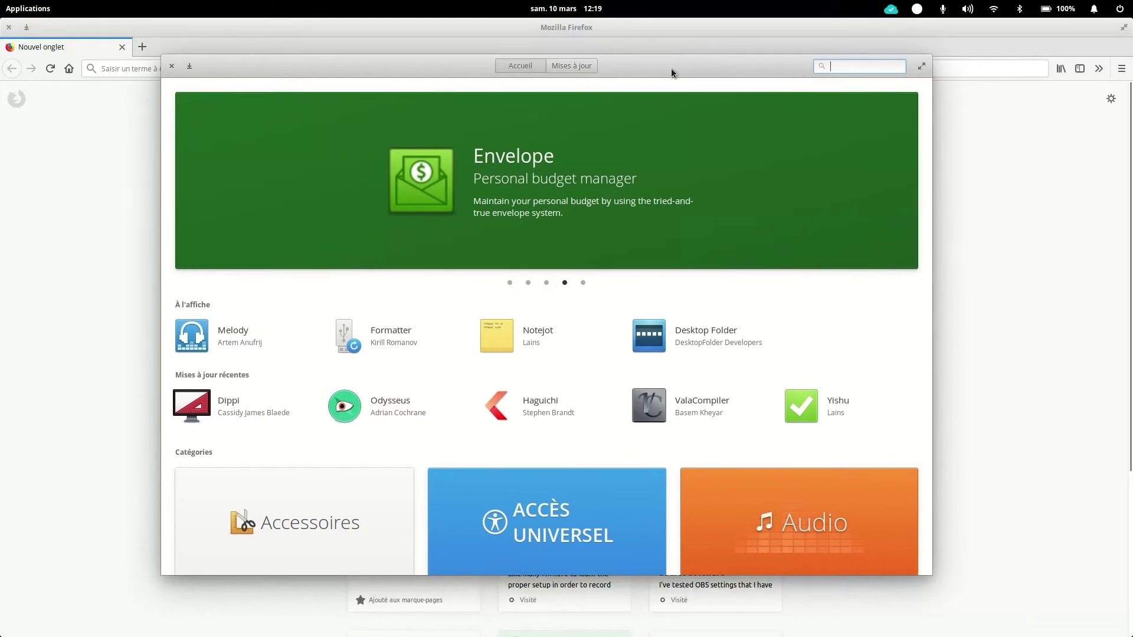
click(584, 65)
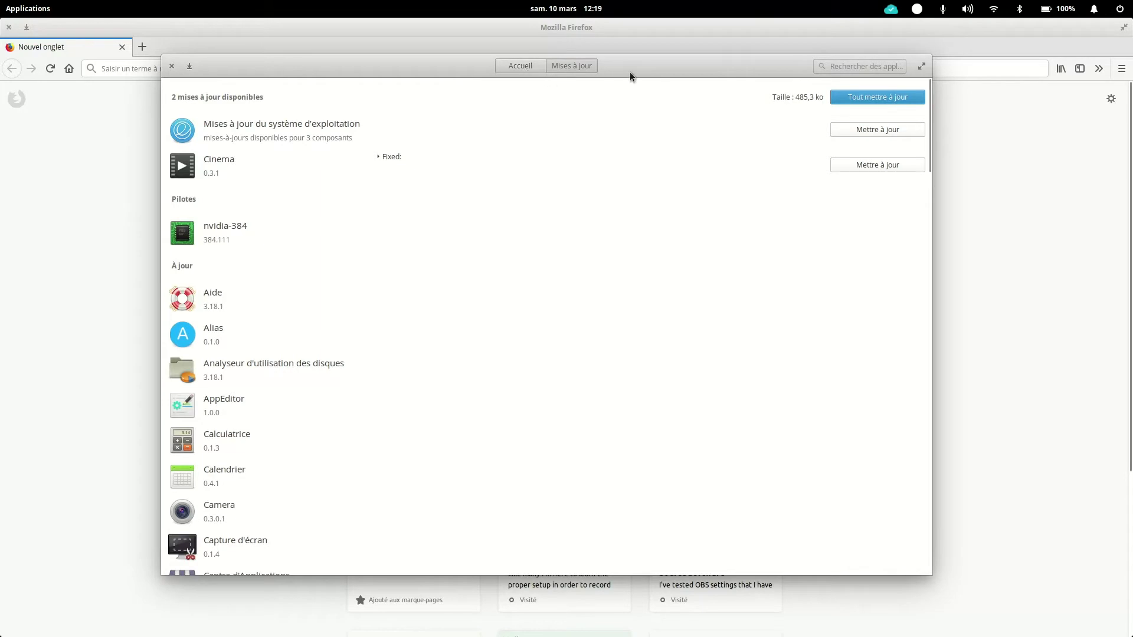
click(520, 66)
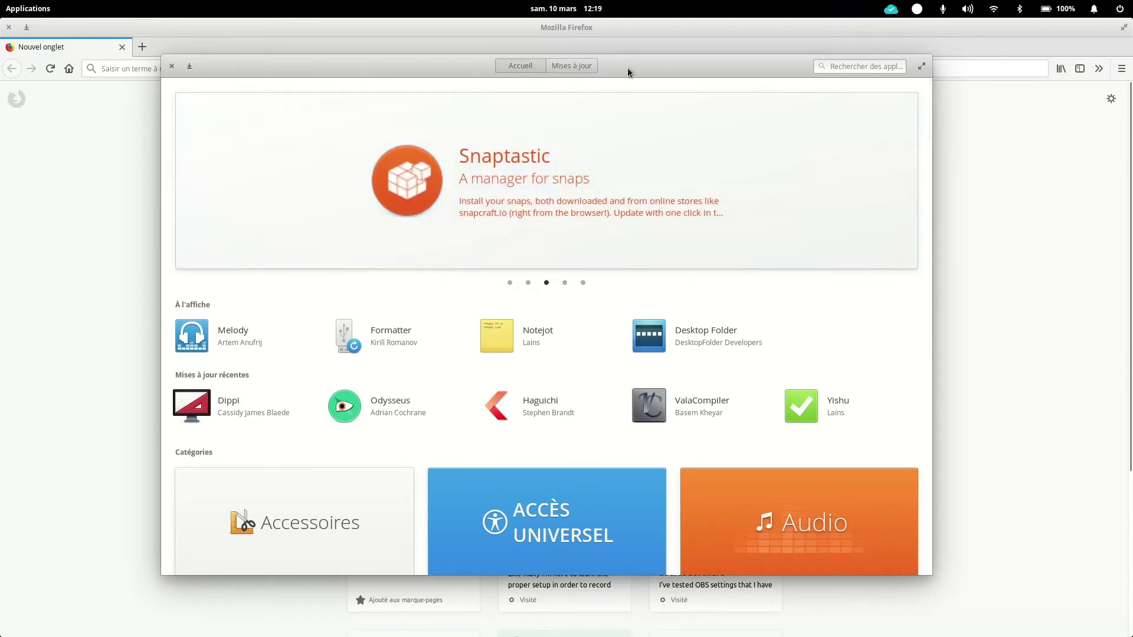
Scroll to the categories, browse Accessoires, and return to the store home
drag(627, 68, 625, 57)
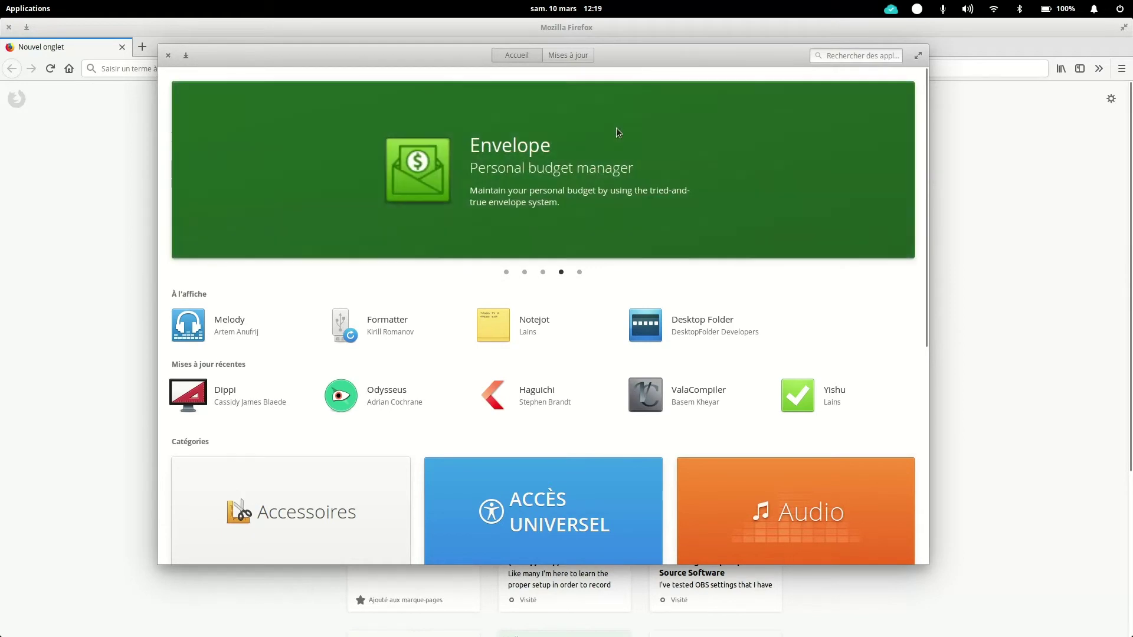
drag(635, 57, 659, 58)
scroll(496, 289, down, 10)
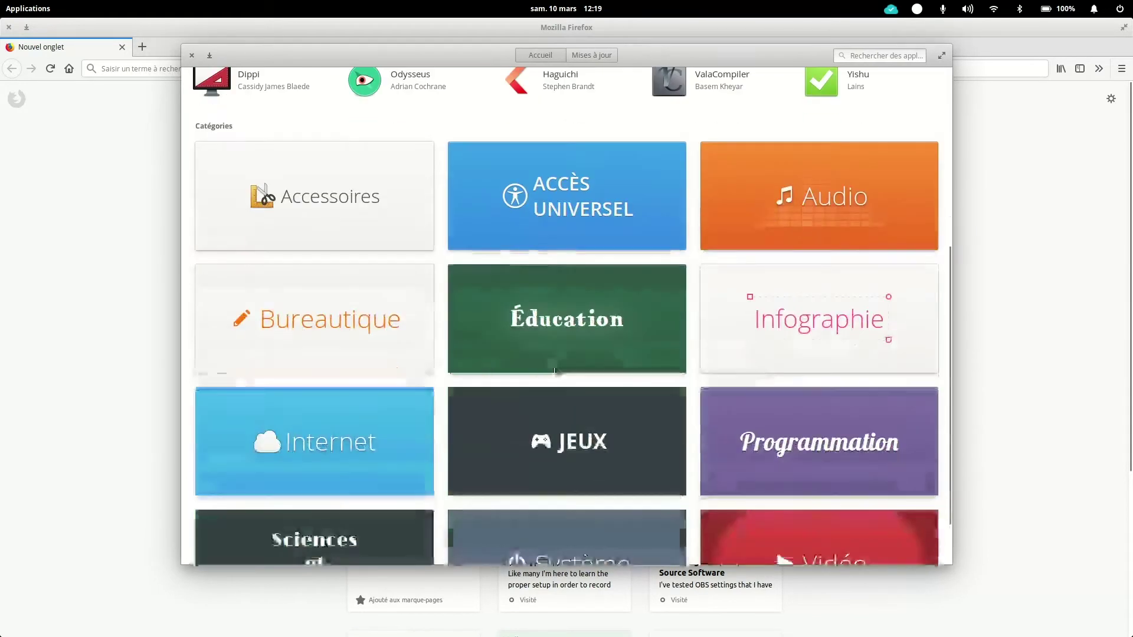
scroll(577, 218, up, 10)
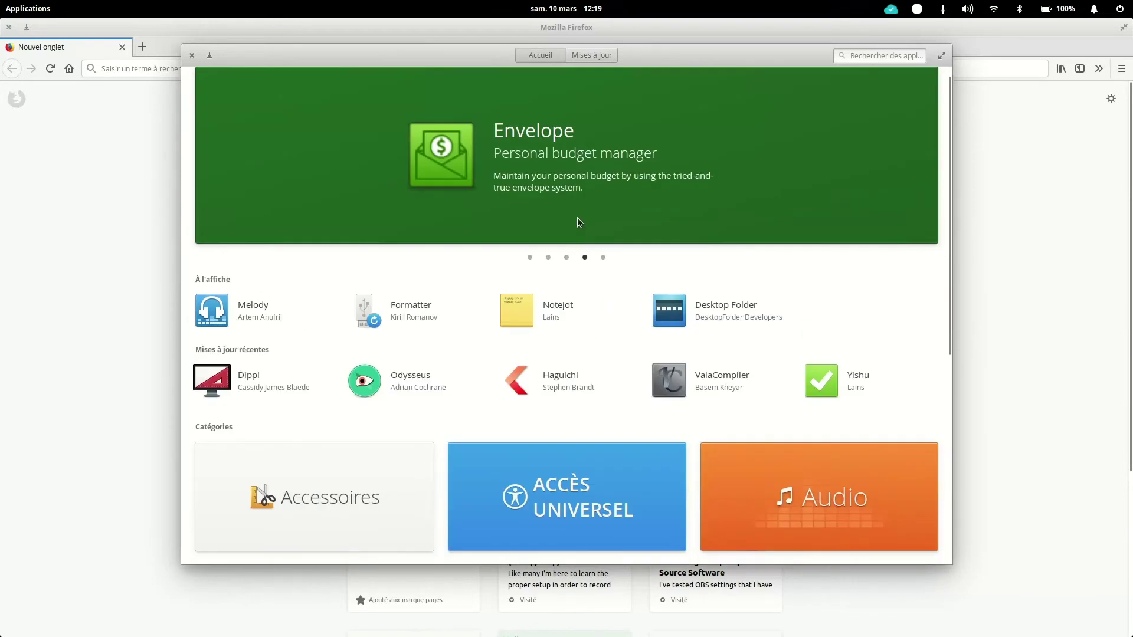
scroll(572, 228, down, 6)
click(329, 196)
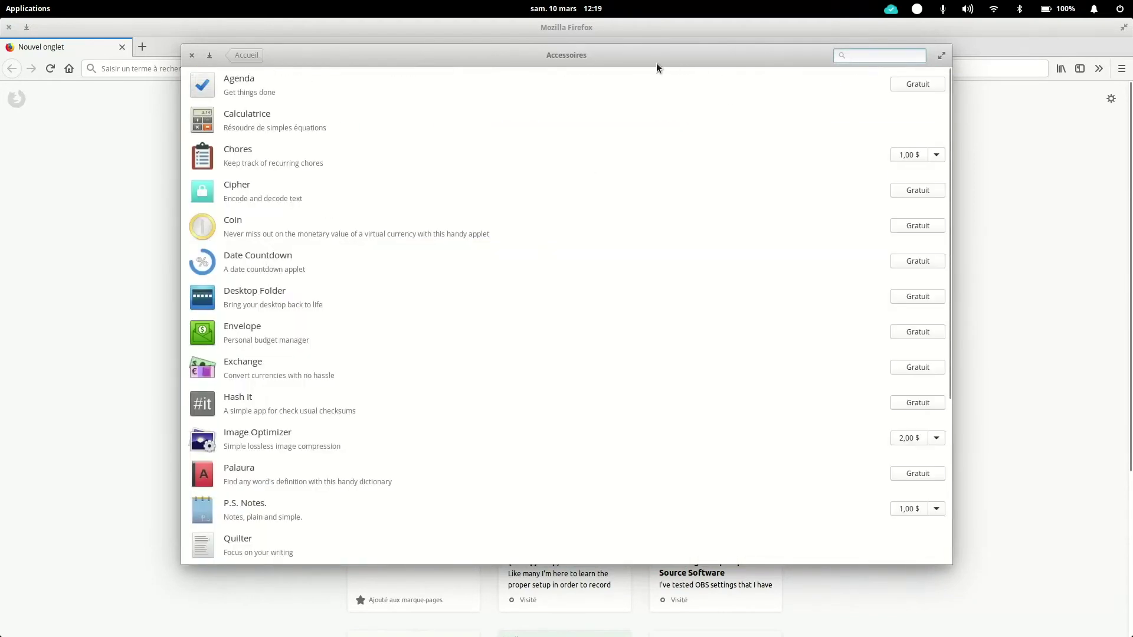
drag(656, 62, 673, 66)
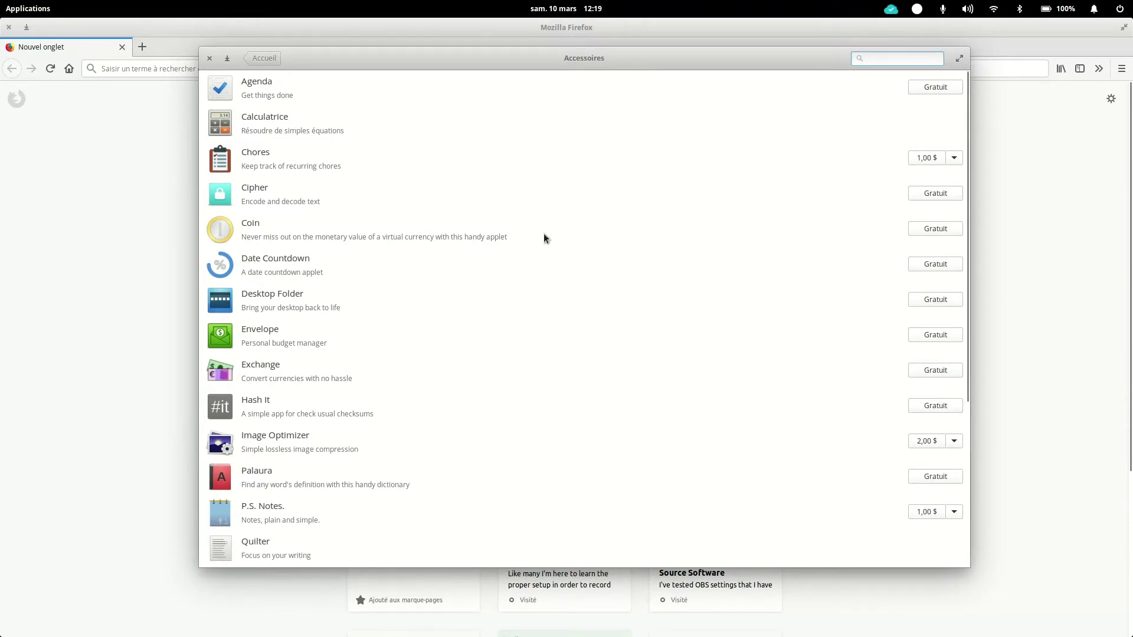
click(254, 59)
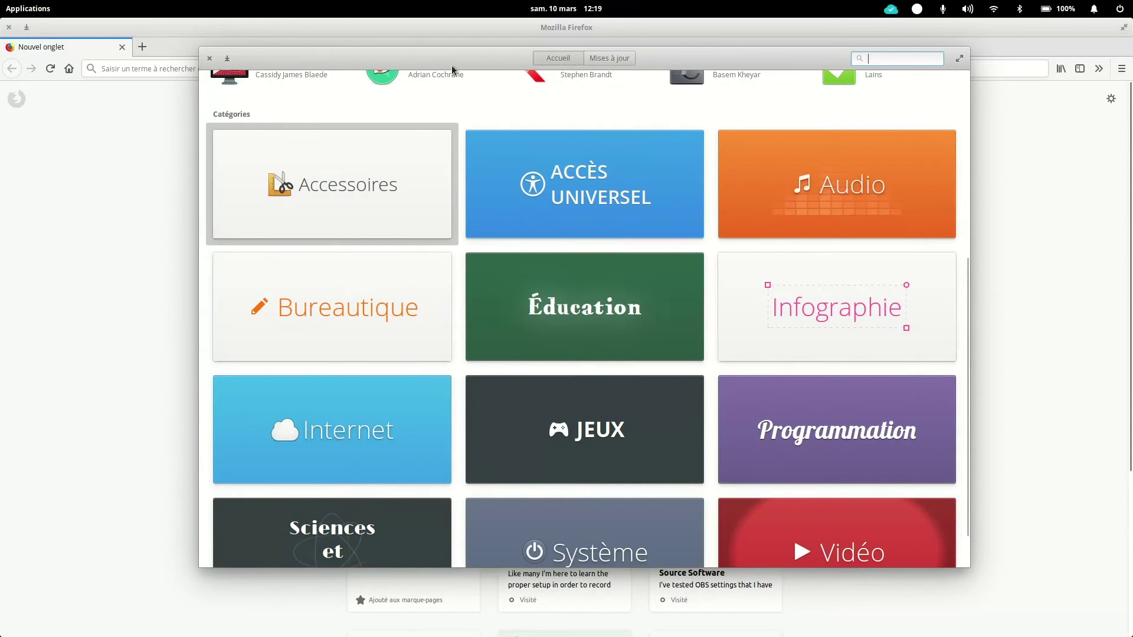
Close the AppCenter window
mouse_move(831, 625)
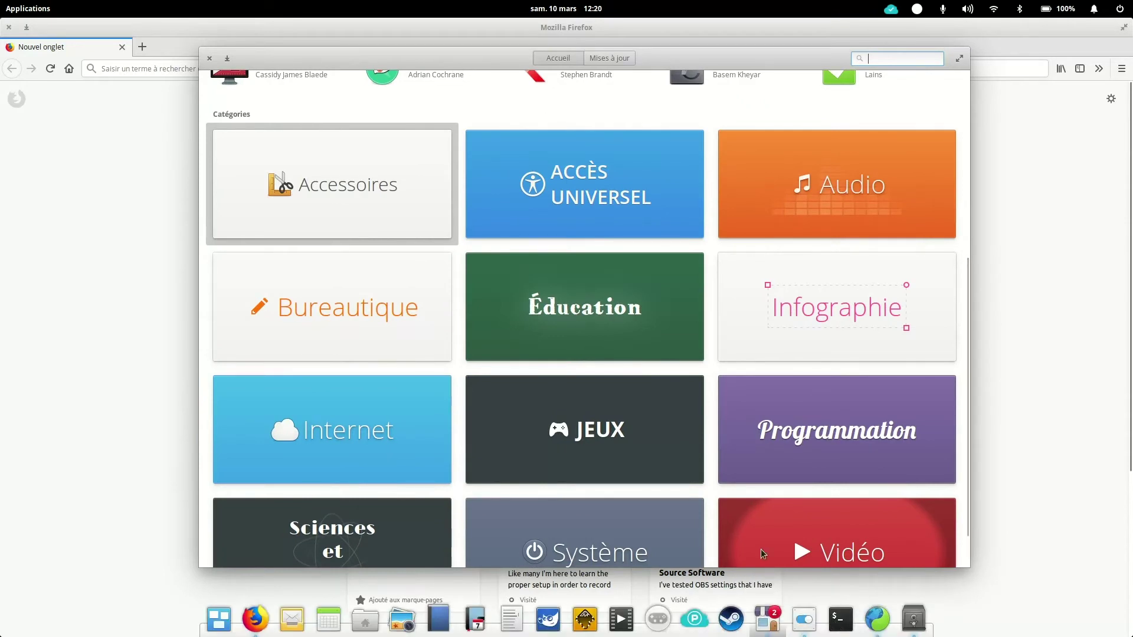
mouse_move(364, 56)
mouse_down()
mouse_move(351, 56)
mouse_move(360, 61)
mouse_up()
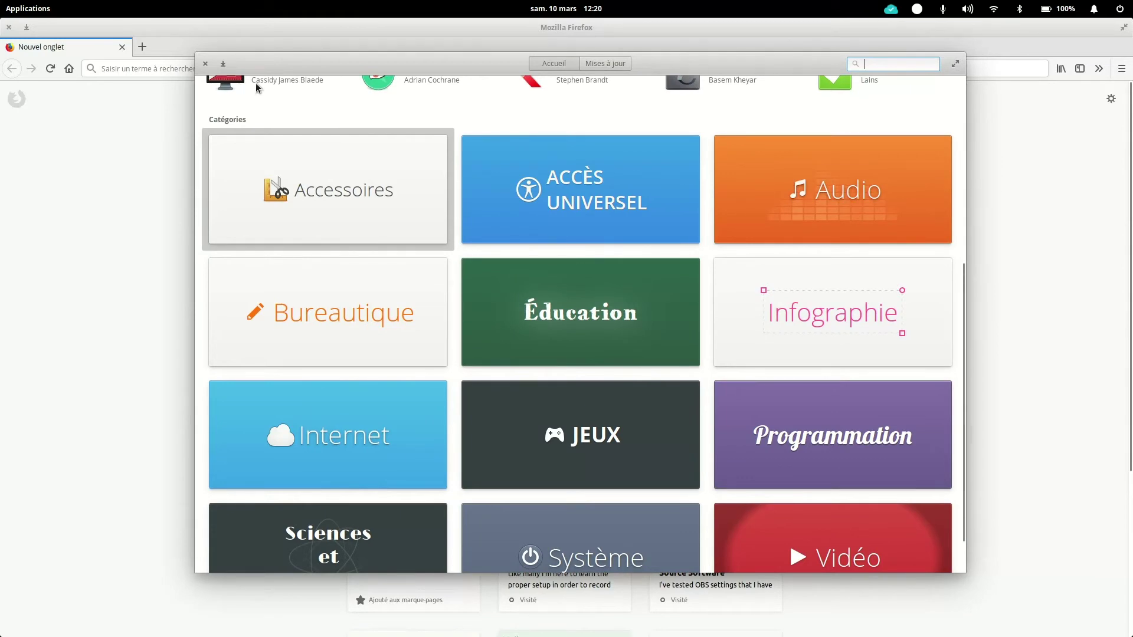
click(205, 65)
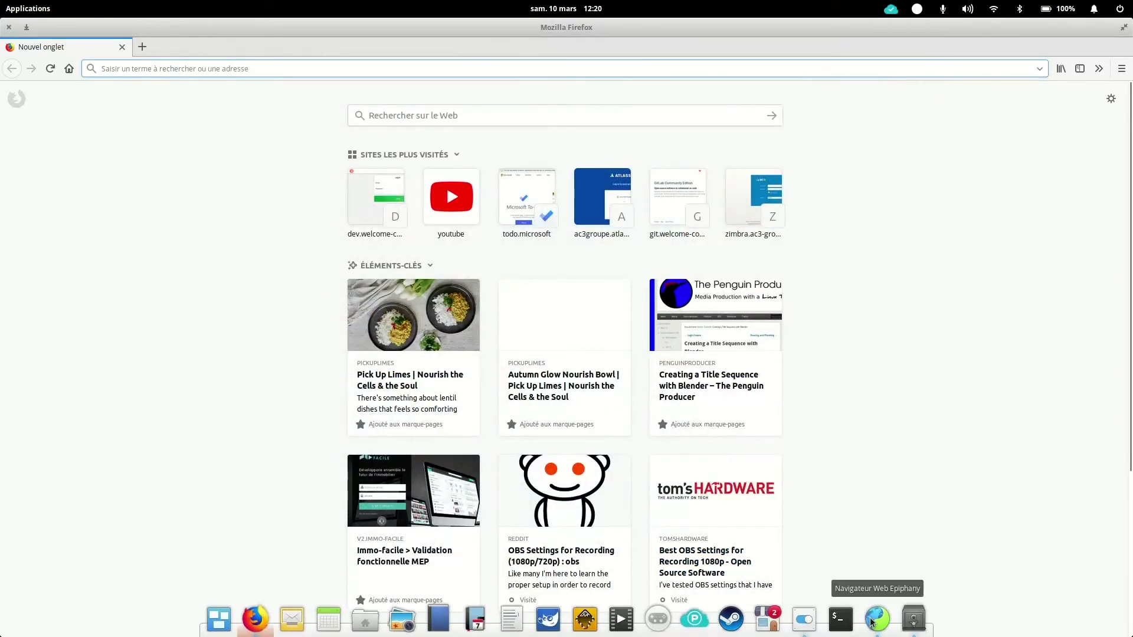
Launch Epiphany, open and close its Préférences, then unmaximize and close the browser
click(872, 621)
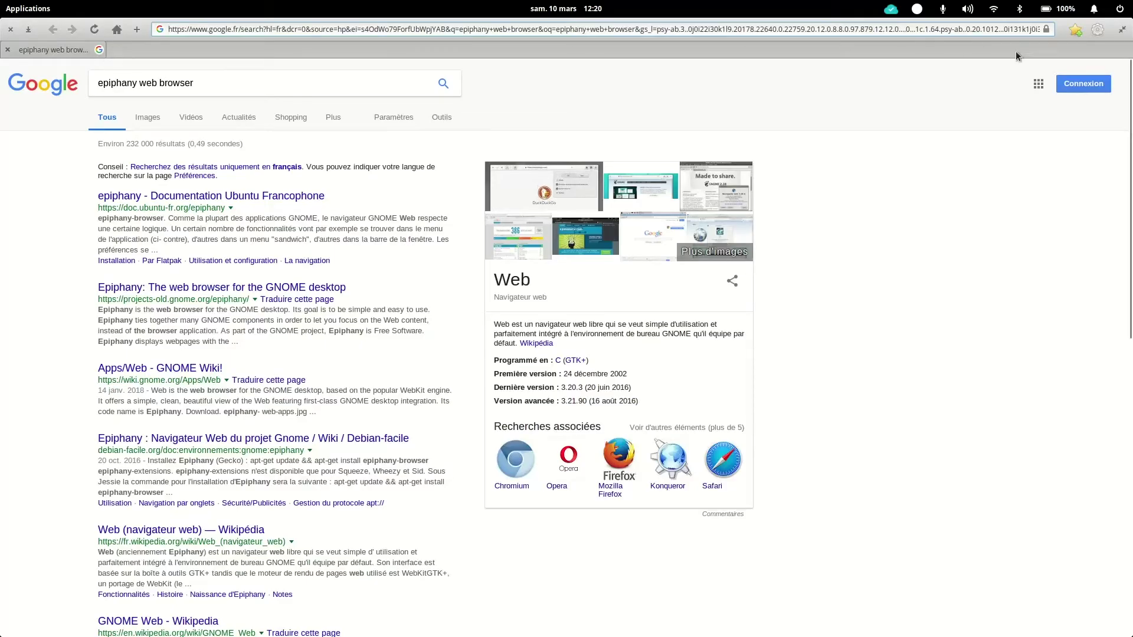
click(1097, 29)
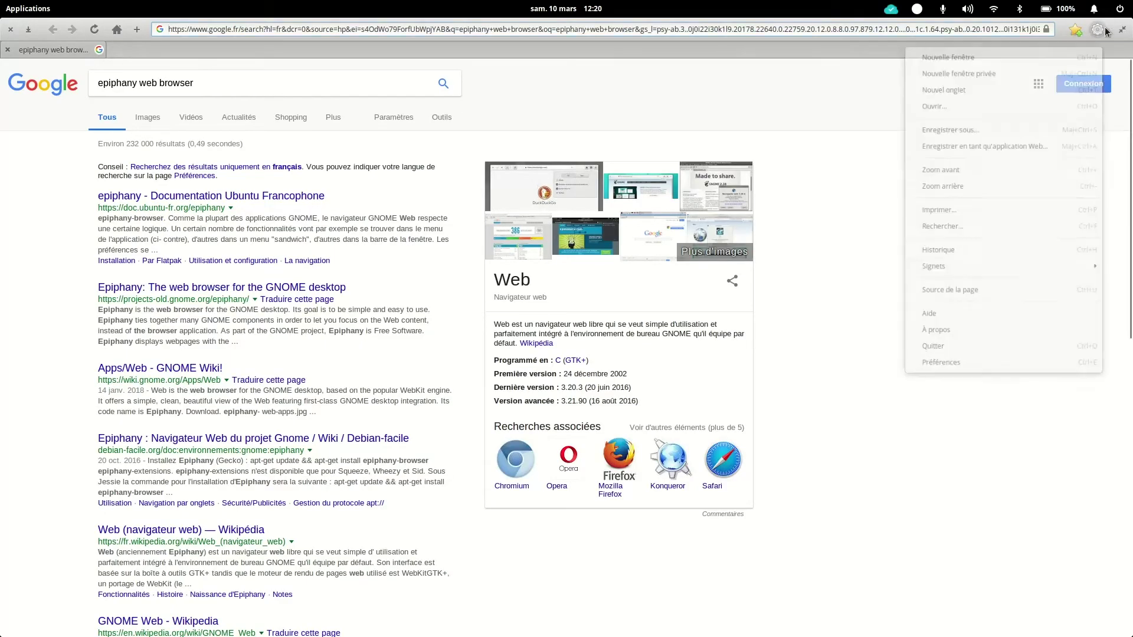
click(968, 370)
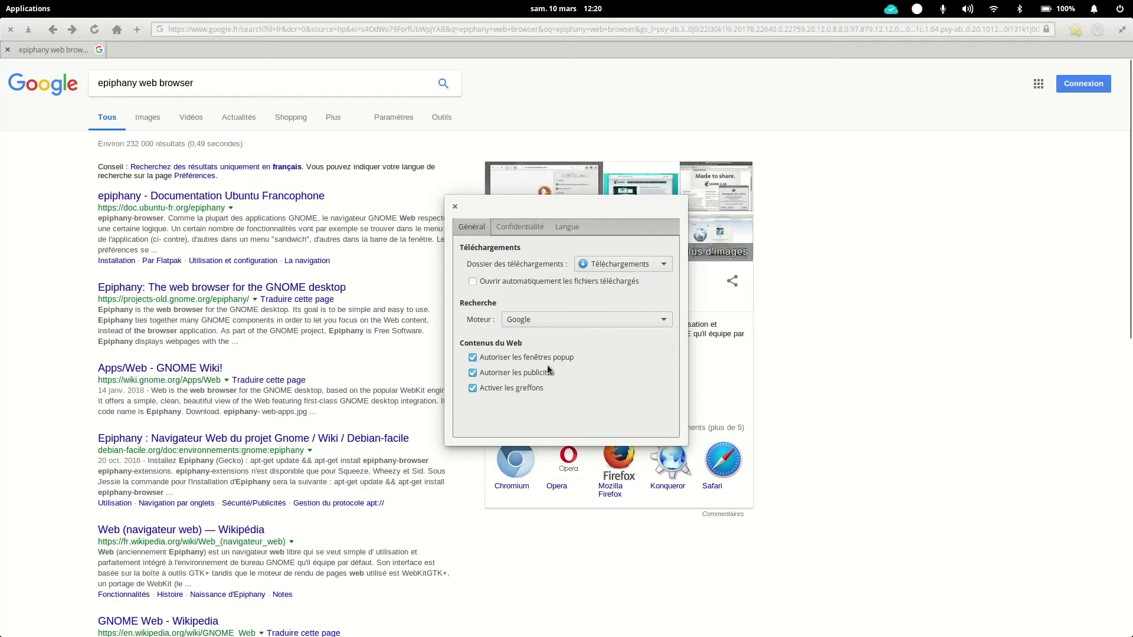
click(455, 208)
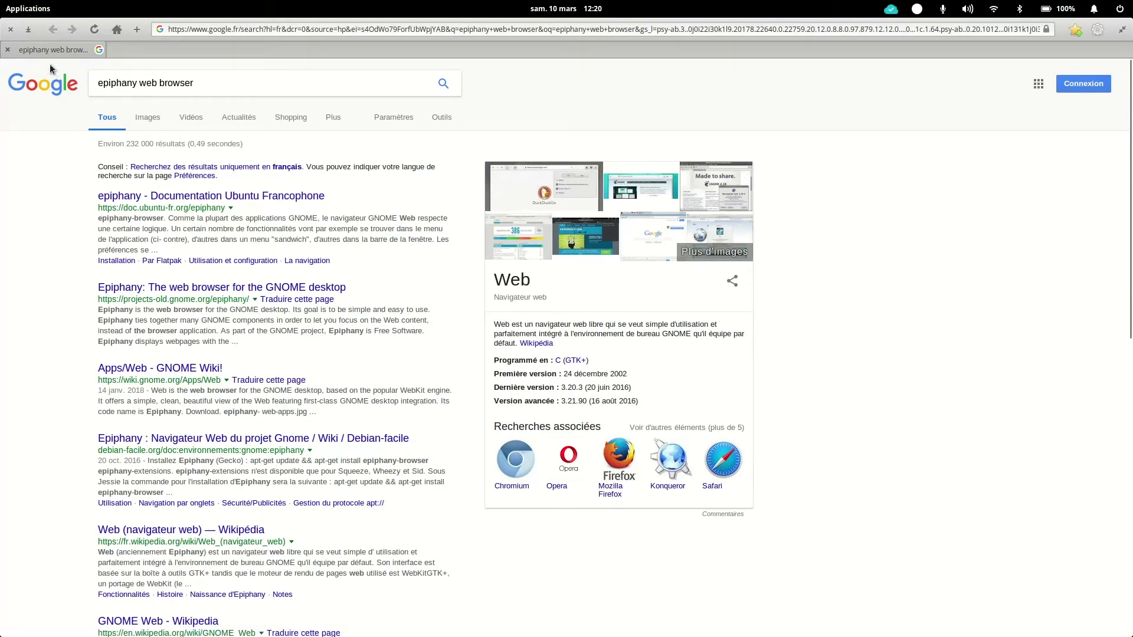
double_click(152, 37)
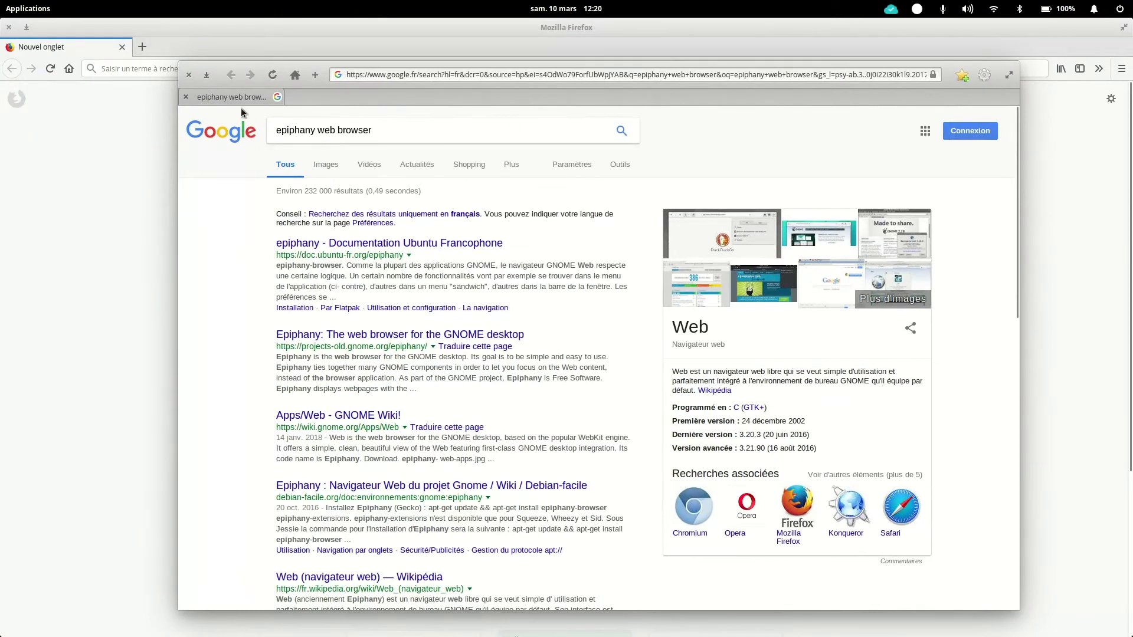
click(189, 74)
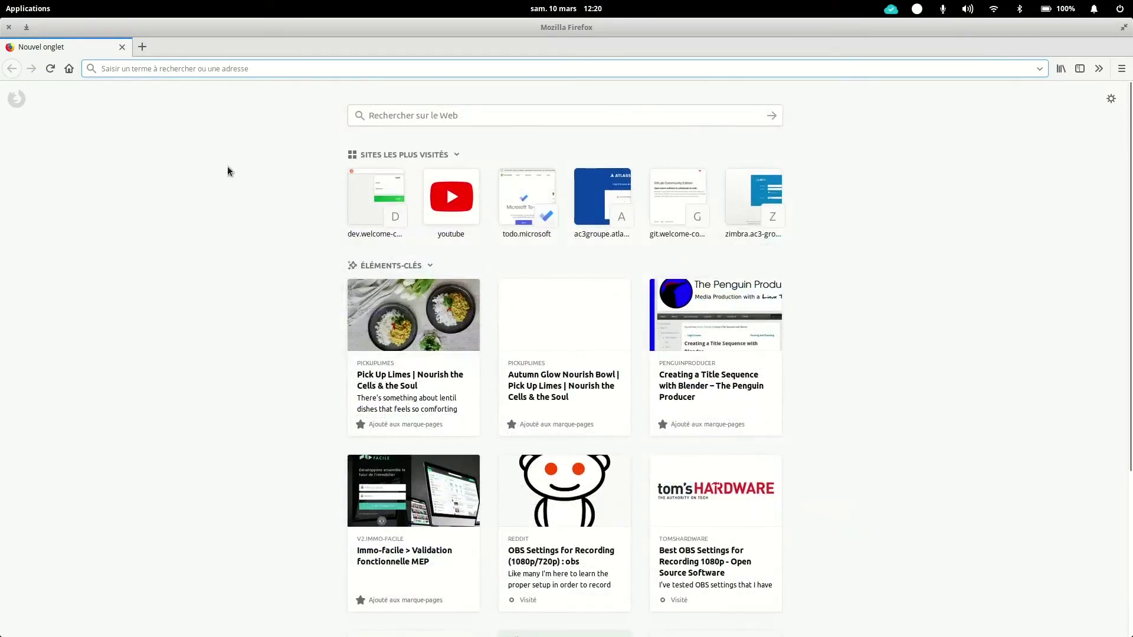
mouse_move(552, 631)
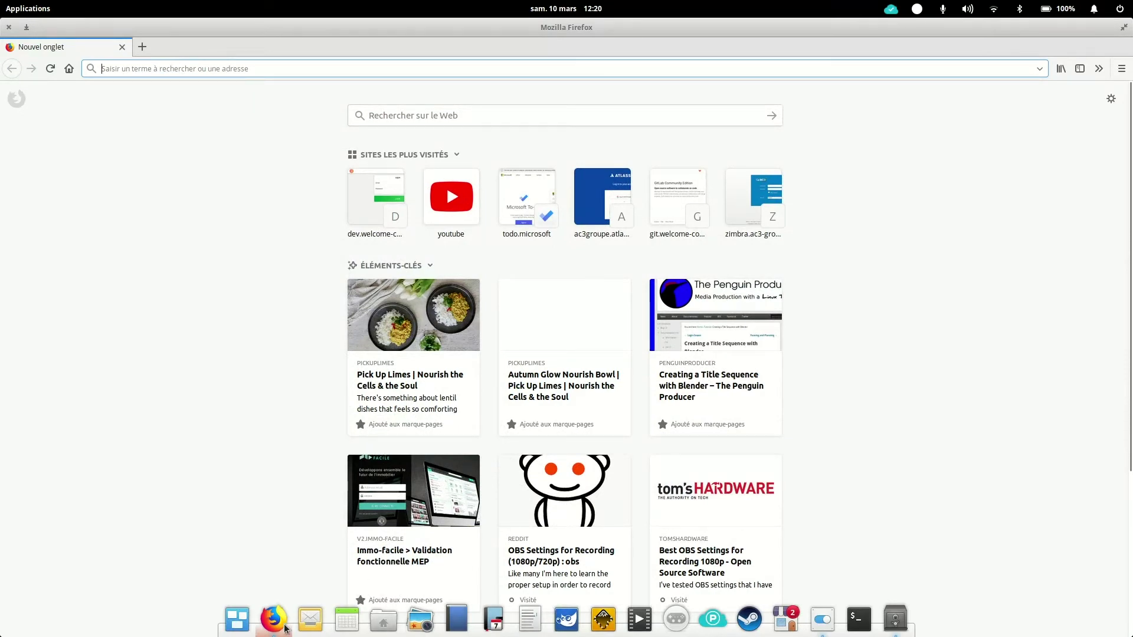
click(834, 632)
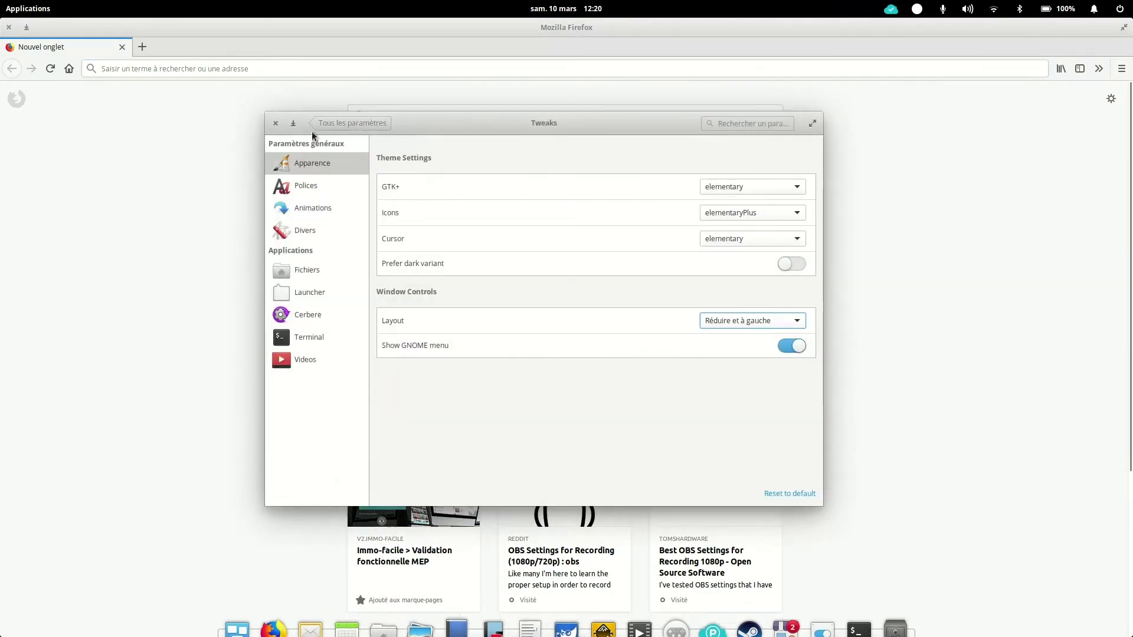
click(351, 120)
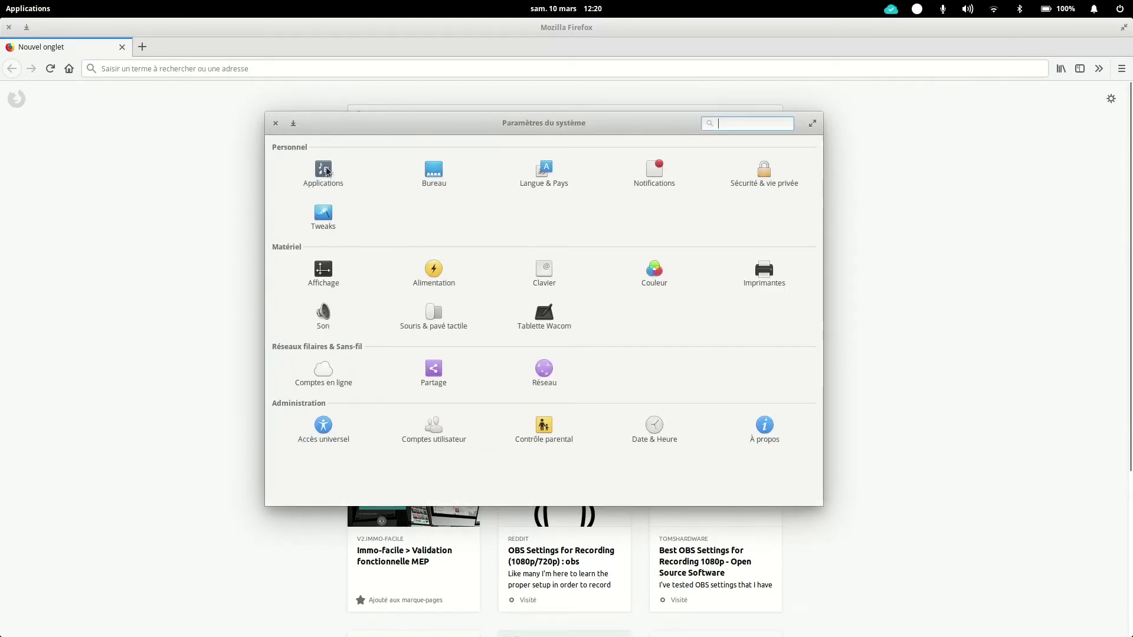
click(325, 170)
click(472, 214)
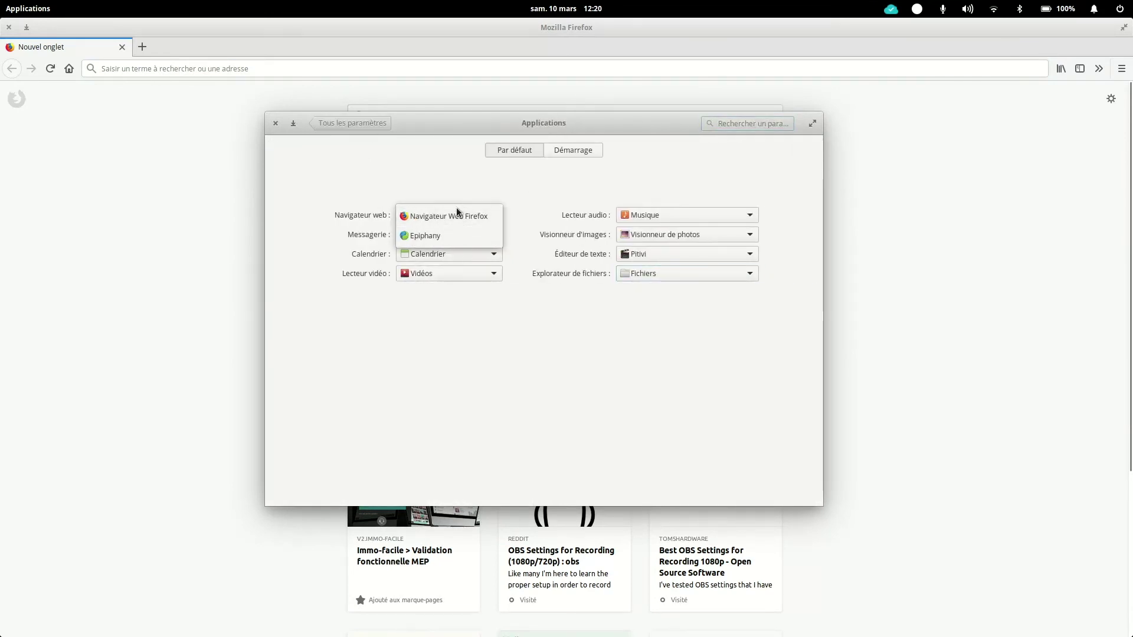
click(442, 223)
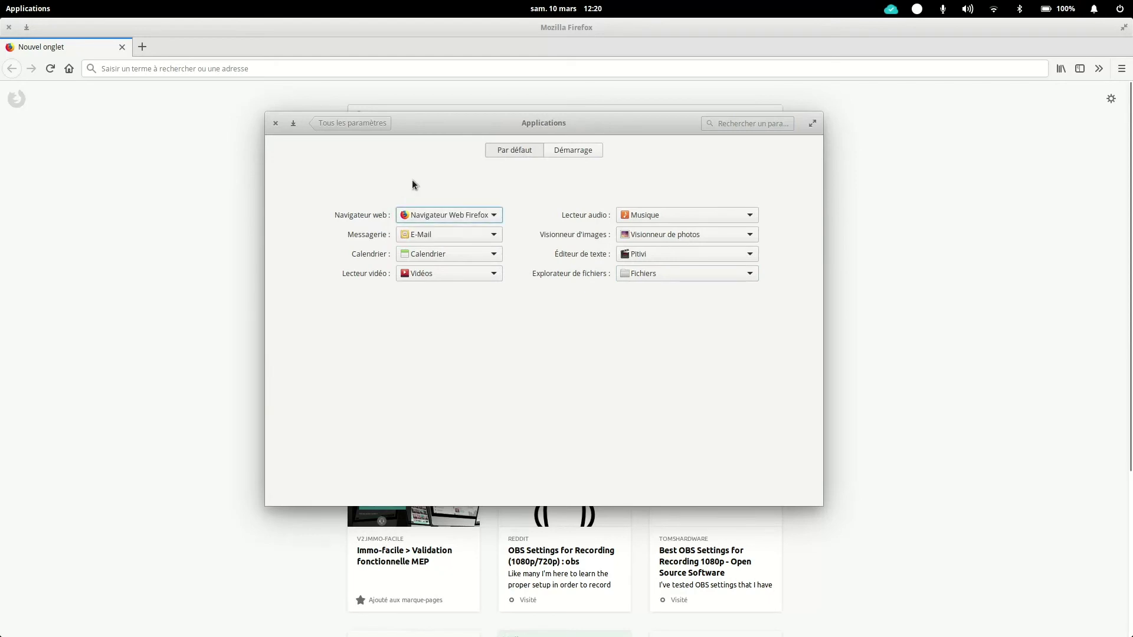
click(339, 120)
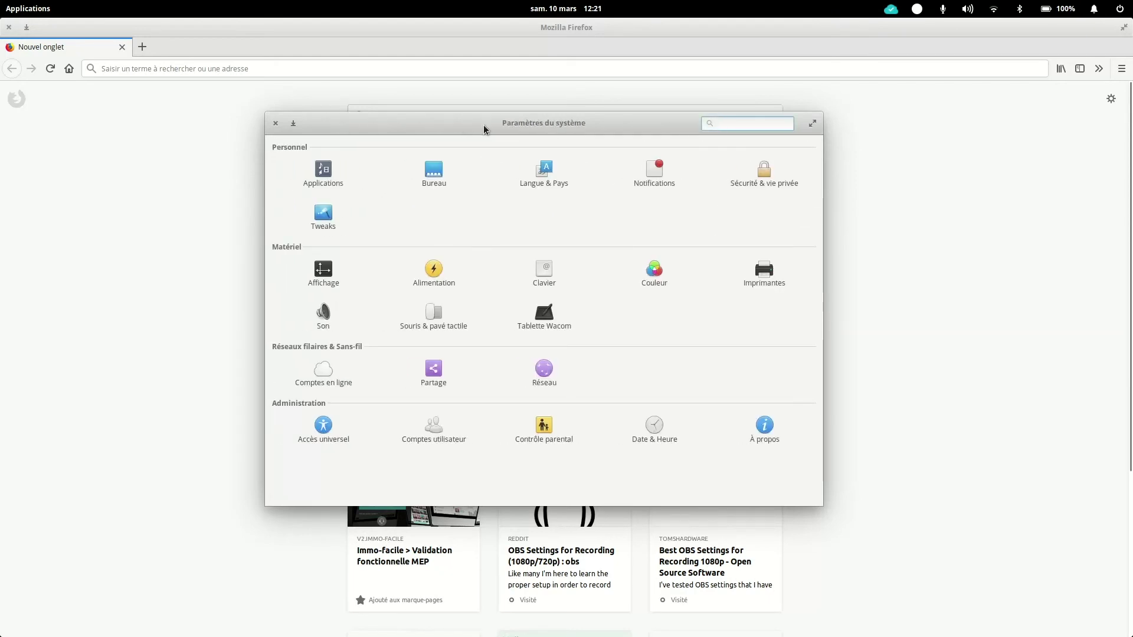
click(275, 124)
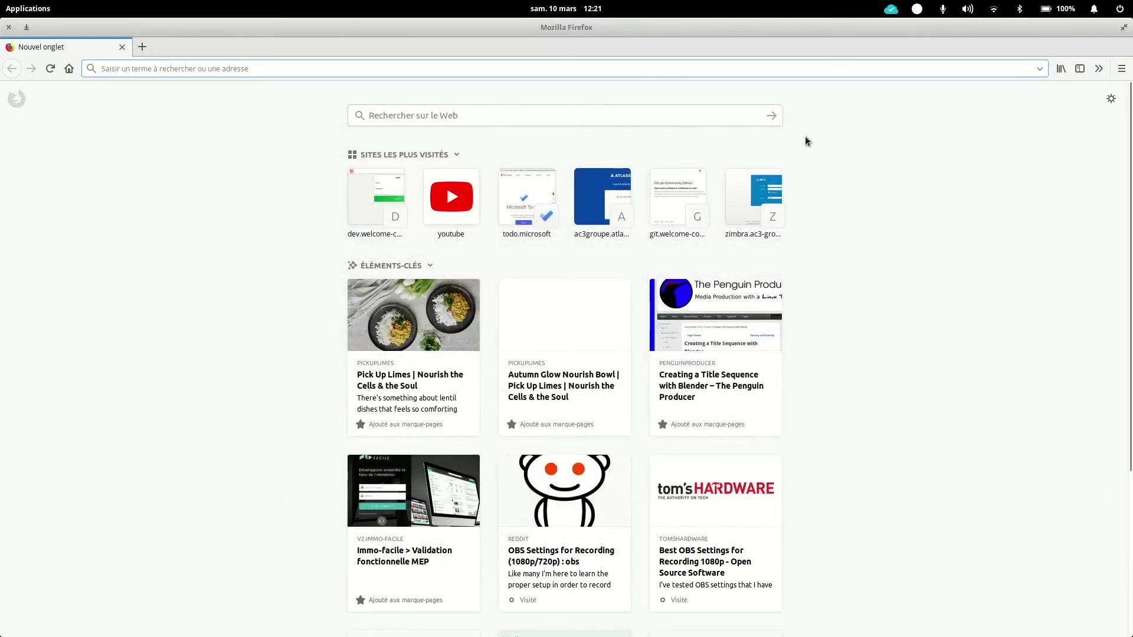
Leave Multitasking View, close Firefox, and minimize the Sauvegarder backup dialog
mouse_move(1120, 15)
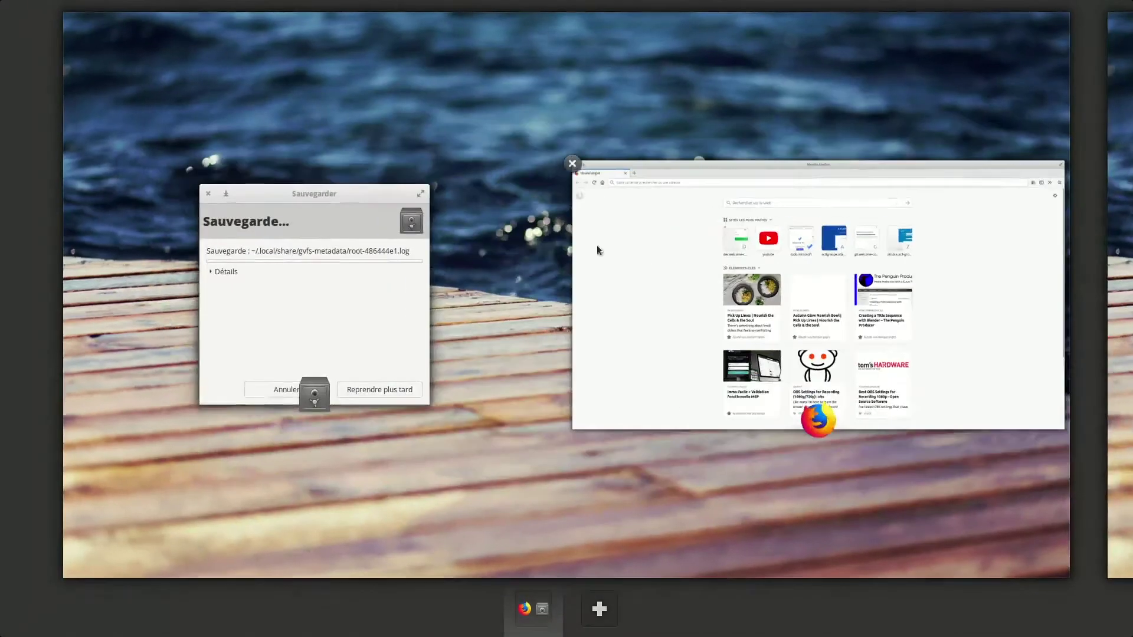
click(359, 275)
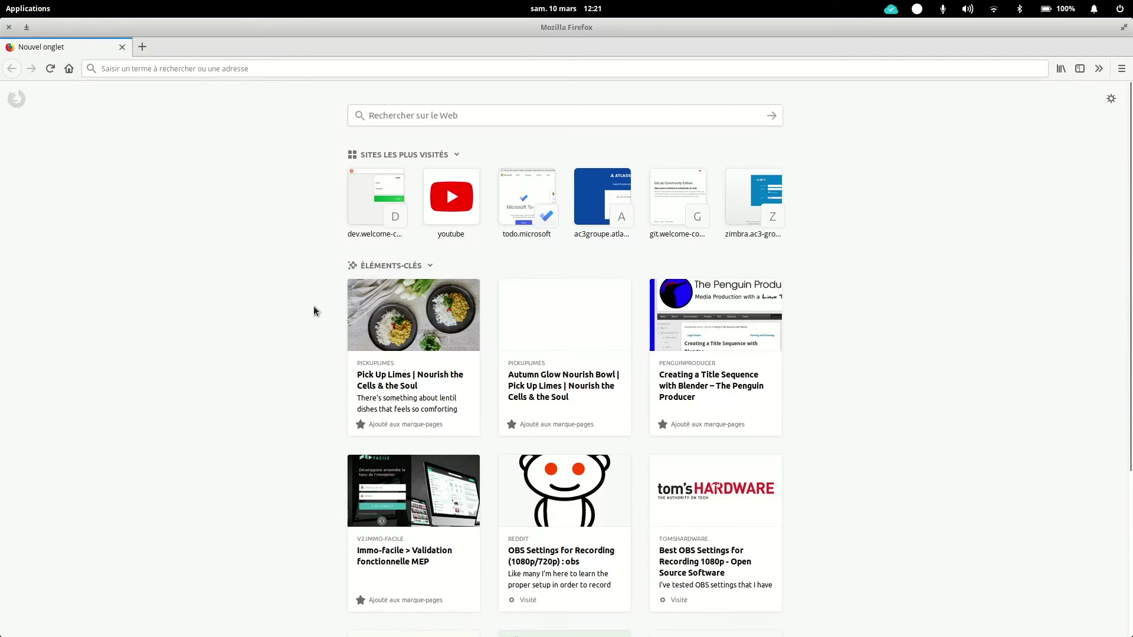
click(8, 26)
click(77, 50)
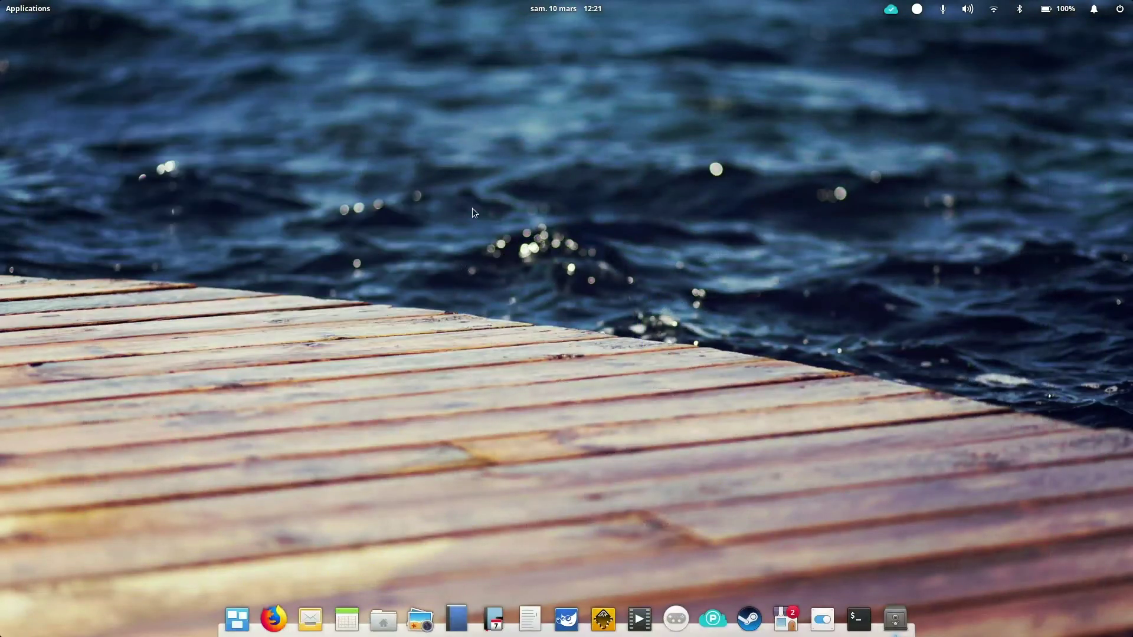
Launch Lutris, open and dismiss the cloud sync tray menu, and filter to Wine Steam
click(679, 625)
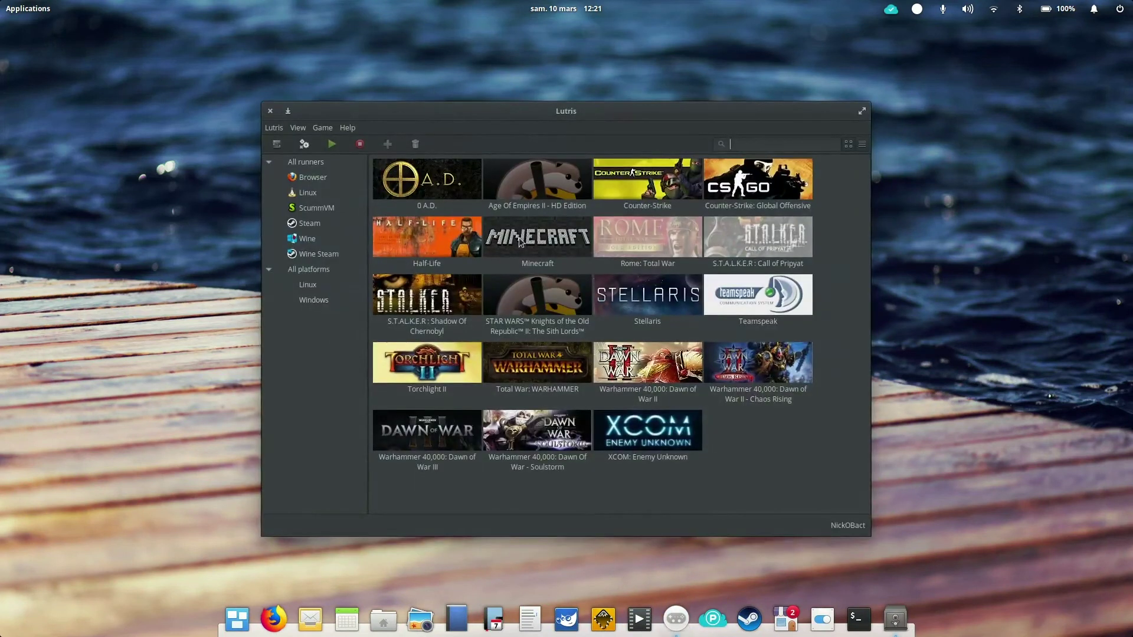
click(890, 10)
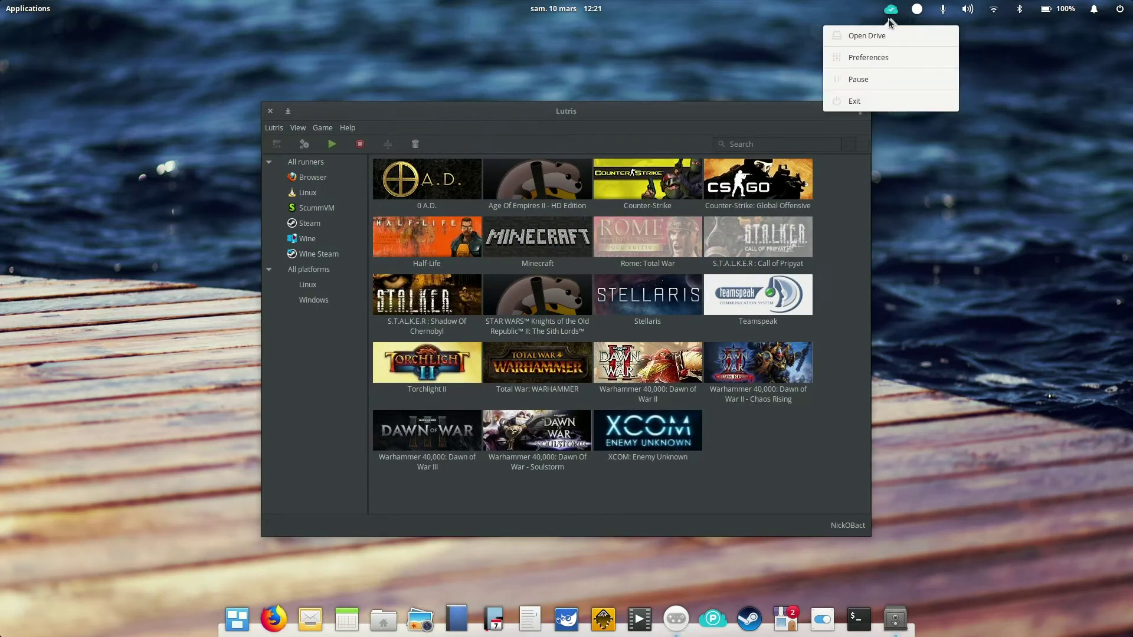
click(888, 10)
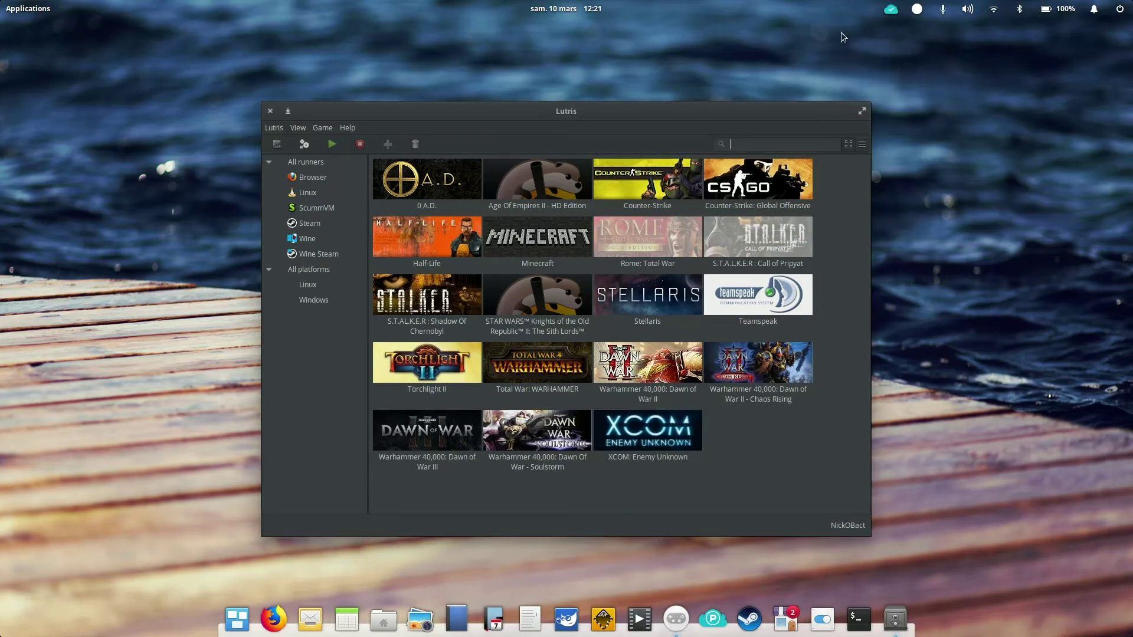
drag(575, 127, 576, 122)
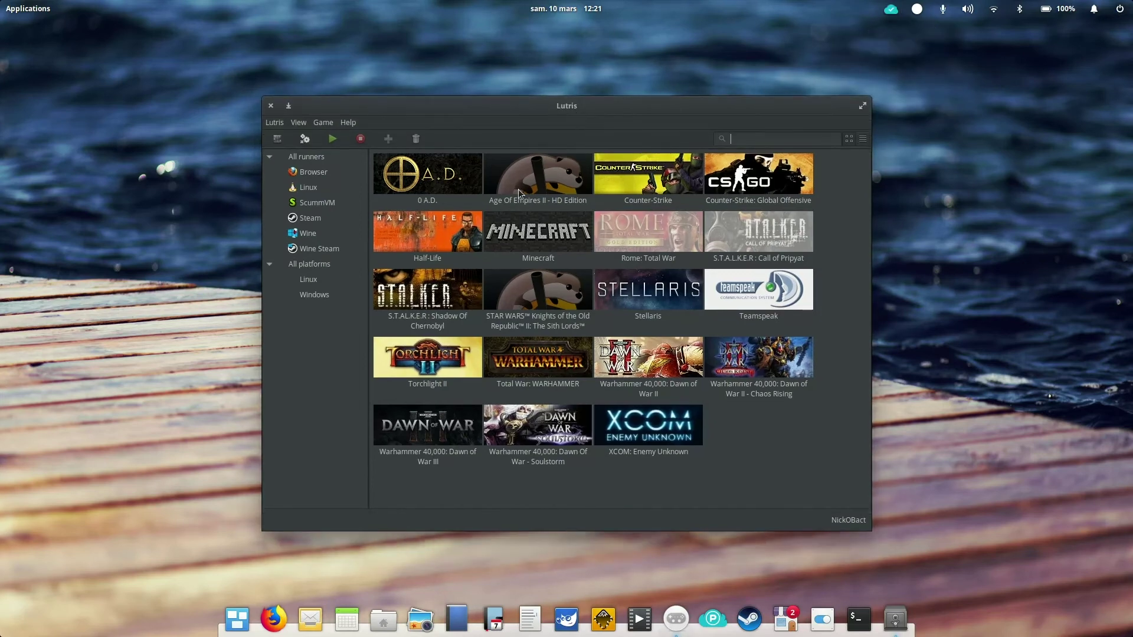
Run the Wine Steam runner from Lutris's sidebar, minimize Lutris, and dismiss the Wine error
right_click(305, 253)
click(328, 275)
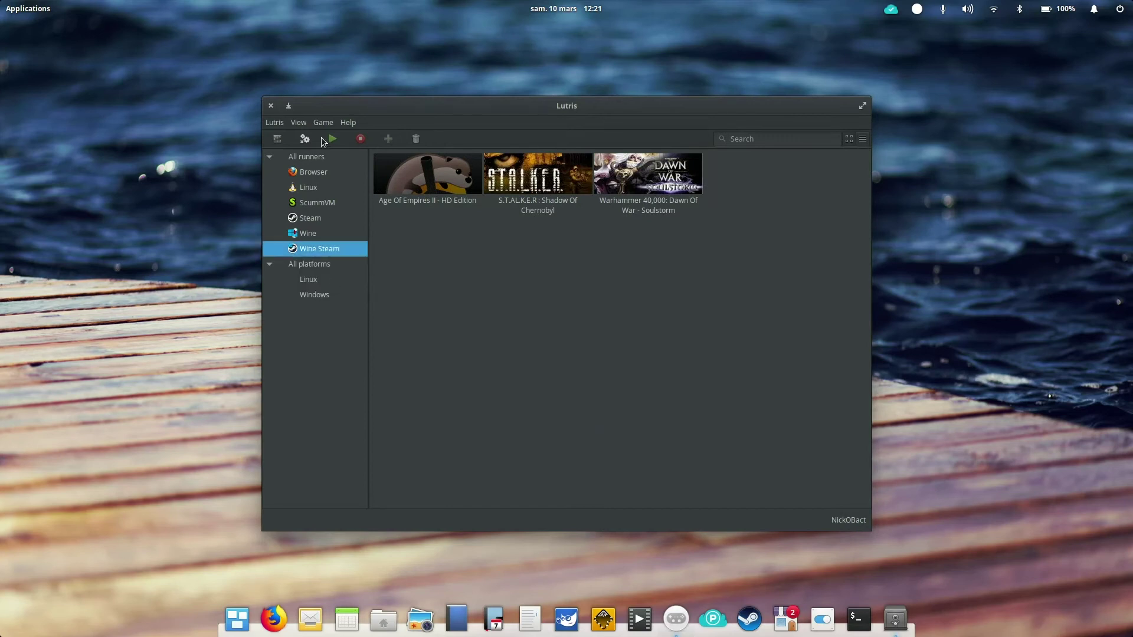
click(289, 106)
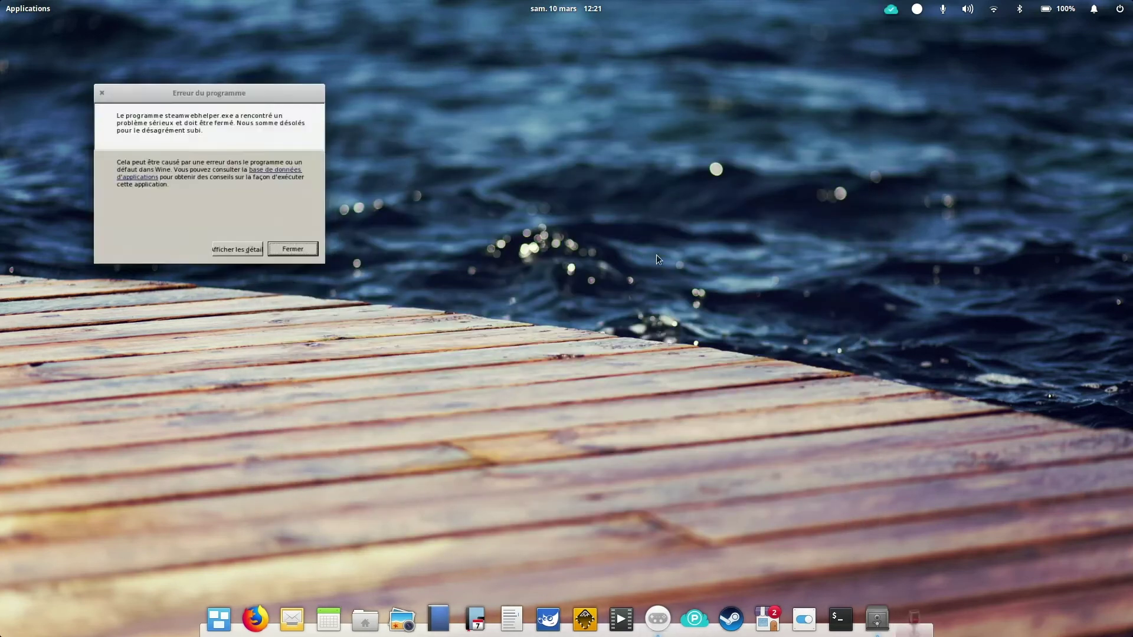
click(302, 248)
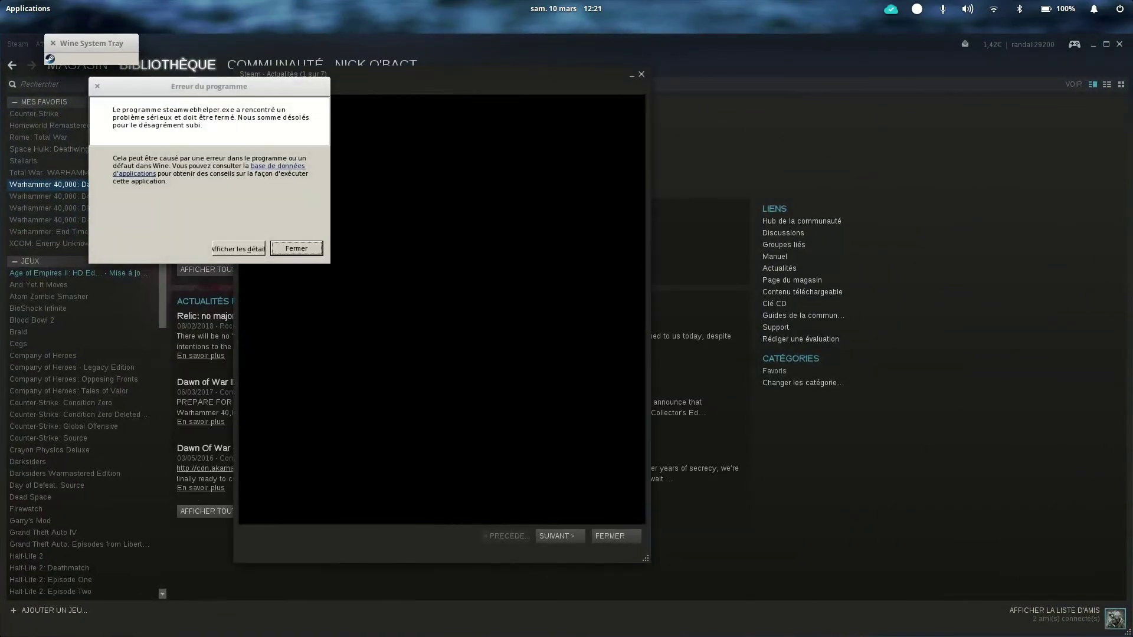
Dismiss the Wine error and Actualités window, inspect the Wine System Tray's Steam menu, then close the tray
click(300, 252)
click(616, 537)
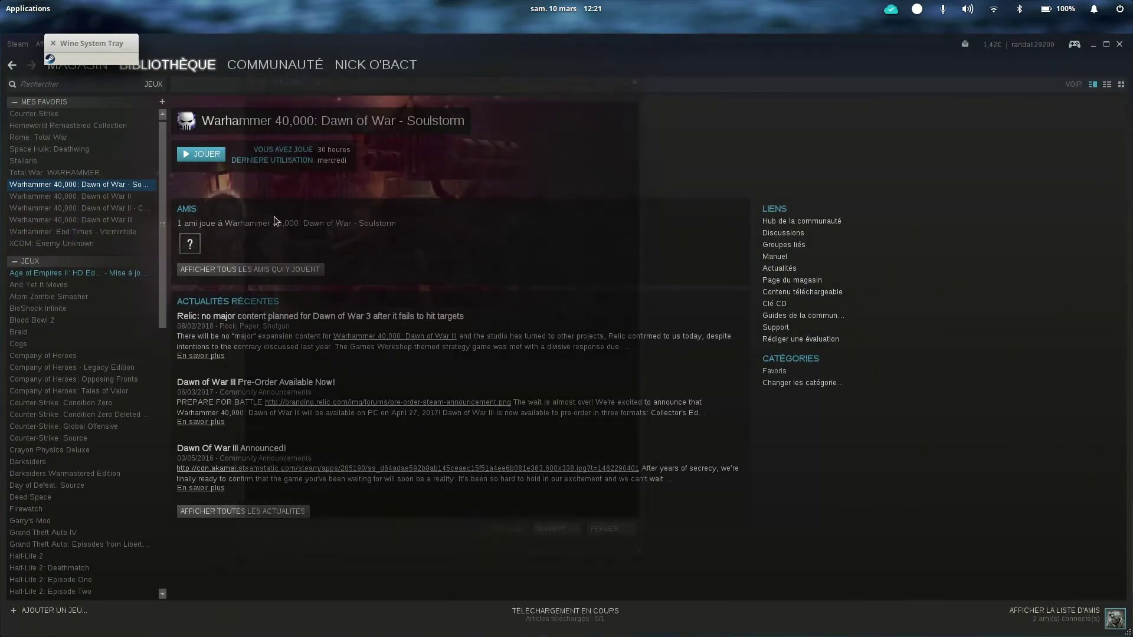
drag(84, 46, 217, 89)
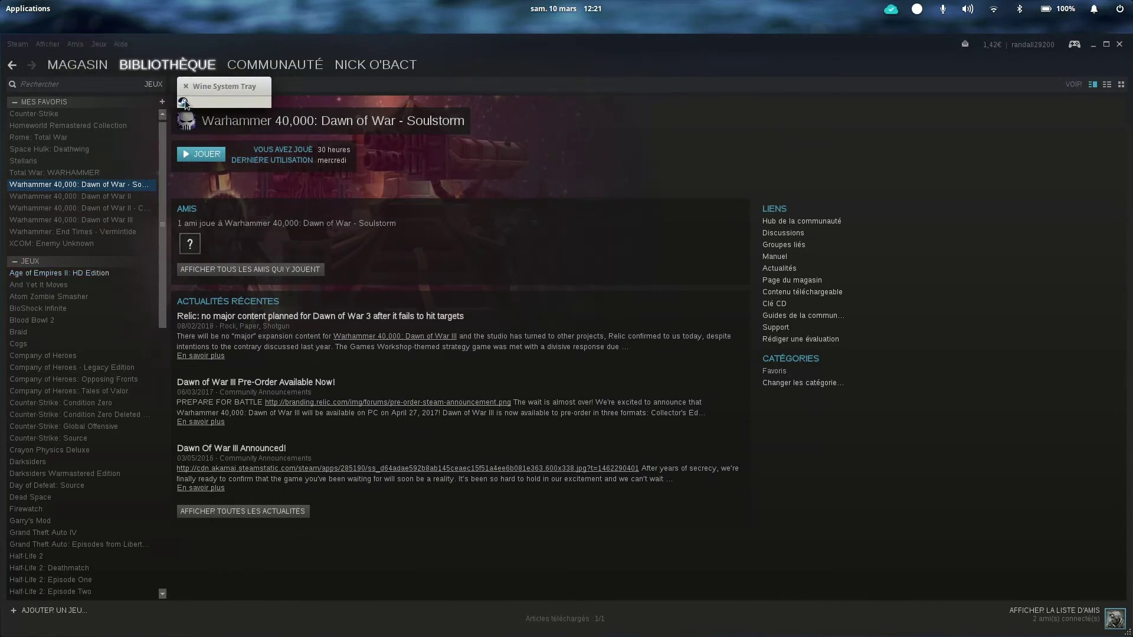
drag(228, 85, 666, 99)
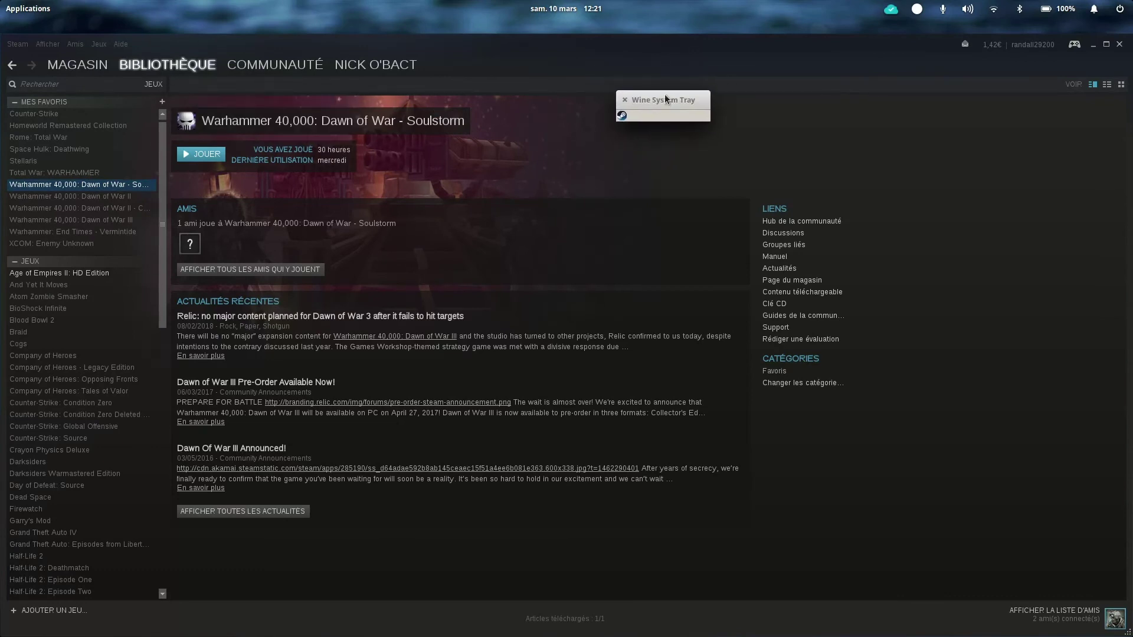
right_click(624, 117)
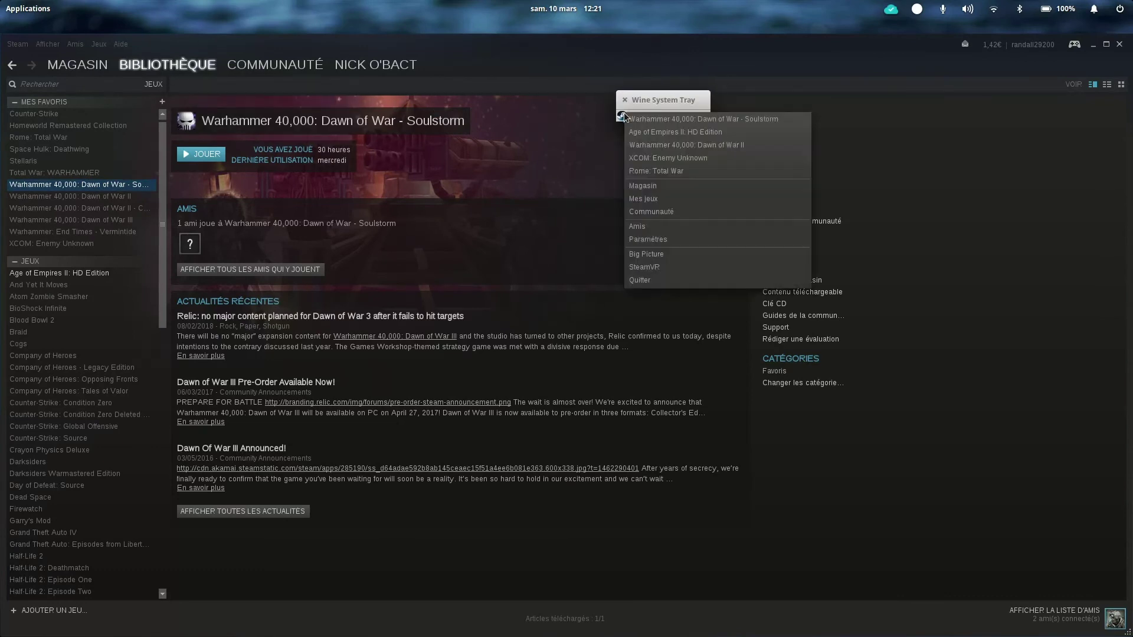
click(655, 105)
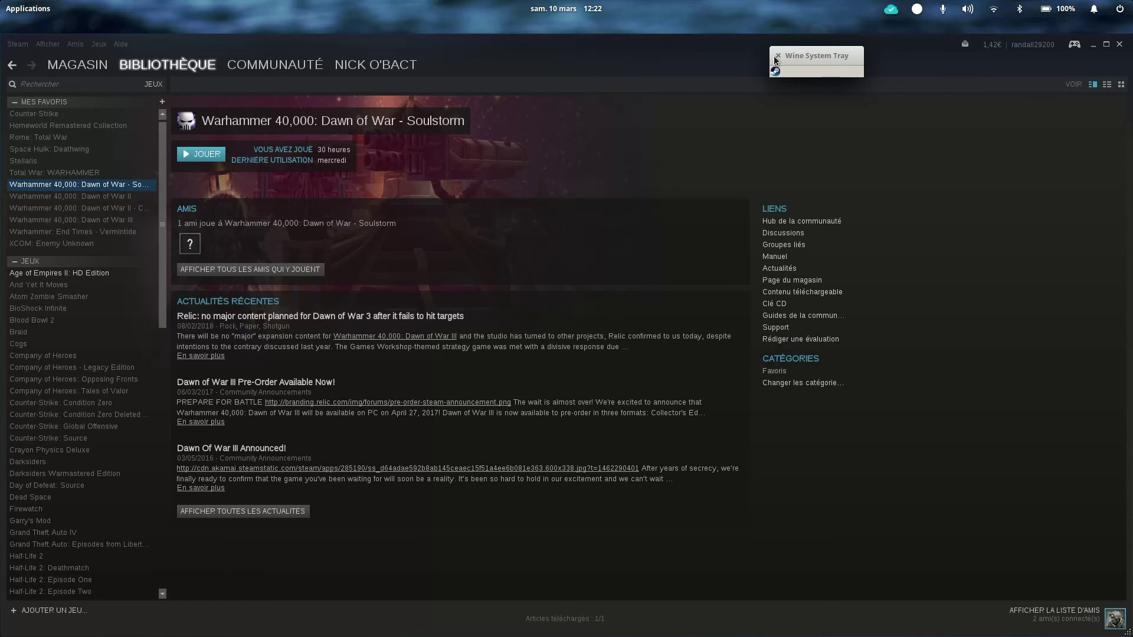
click(777, 57)
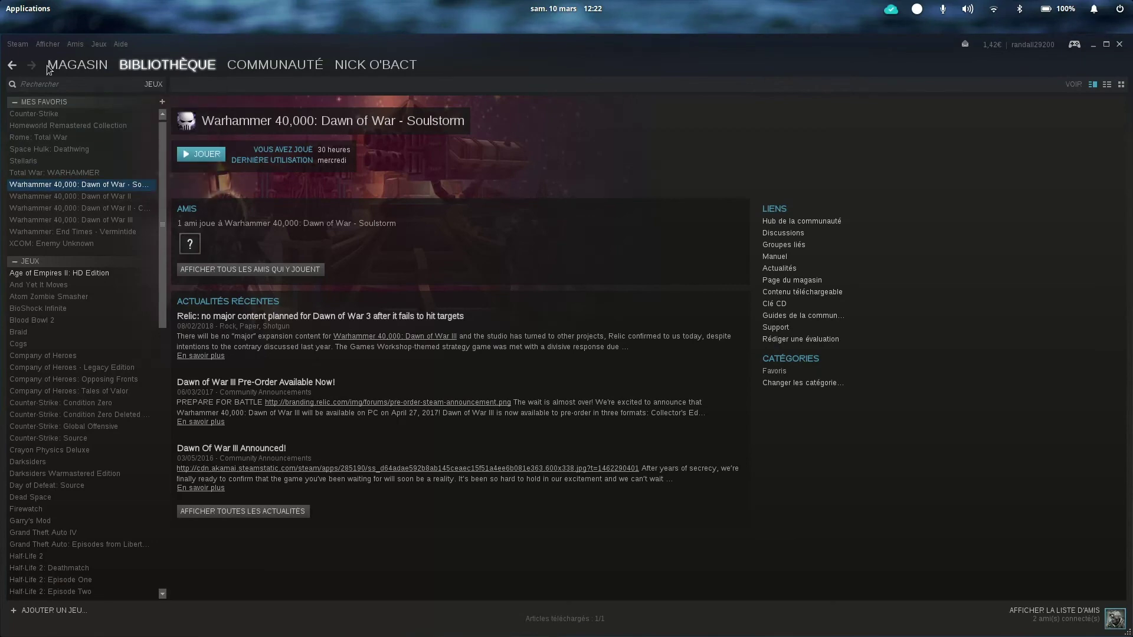
click(1119, 46)
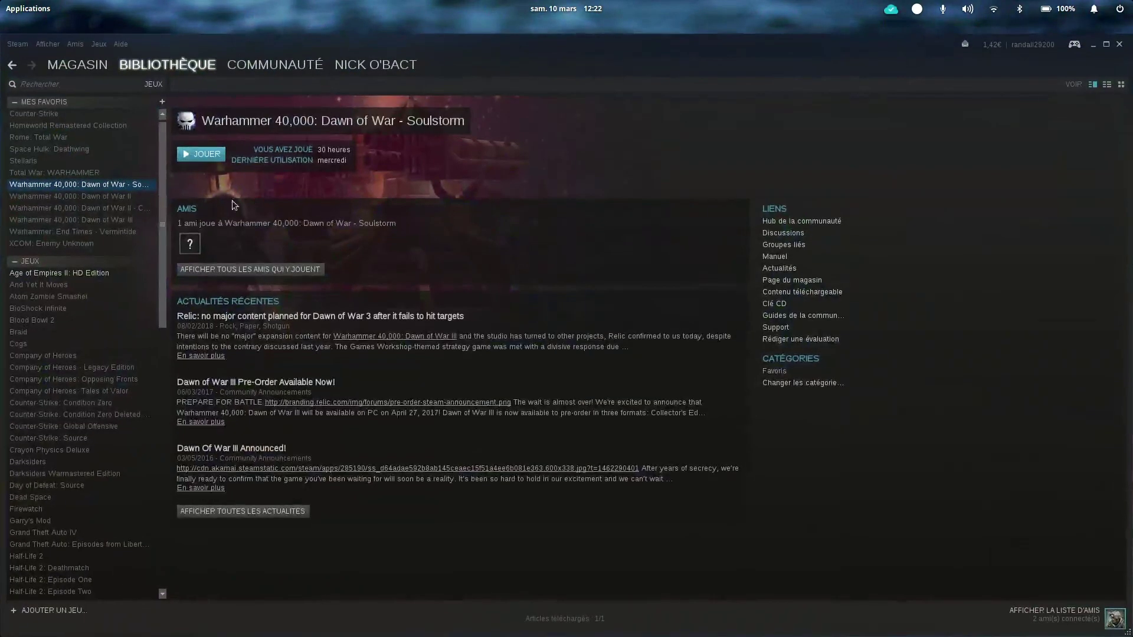